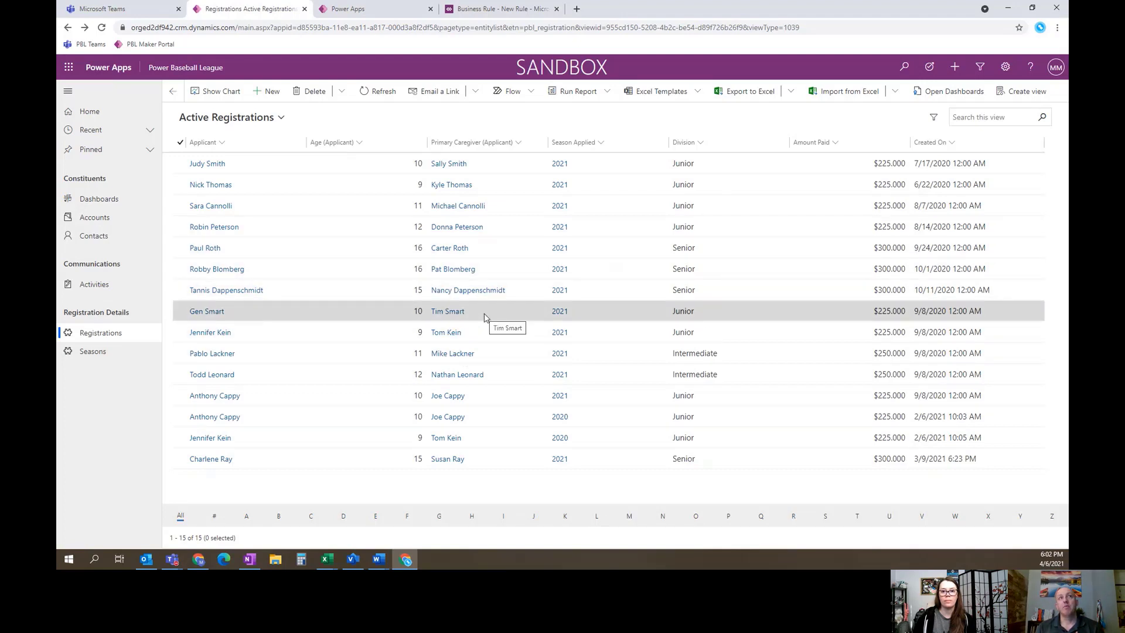
- Add a business rule to the Registration table and name it "Registration Division Business Rule"
click(378, 13)
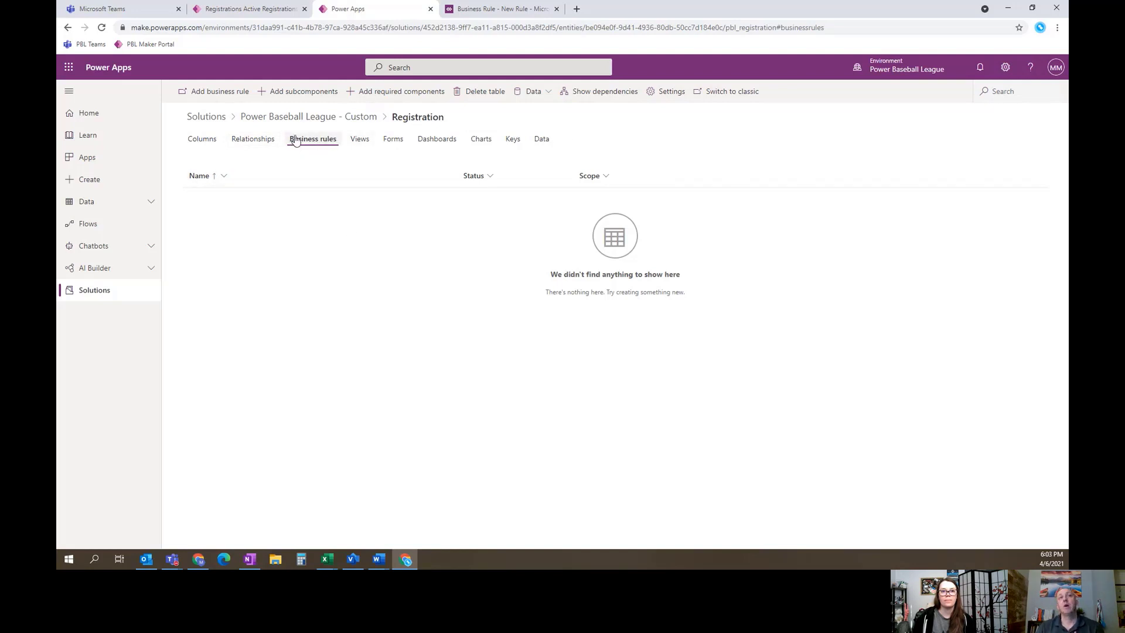
click(252, 92)
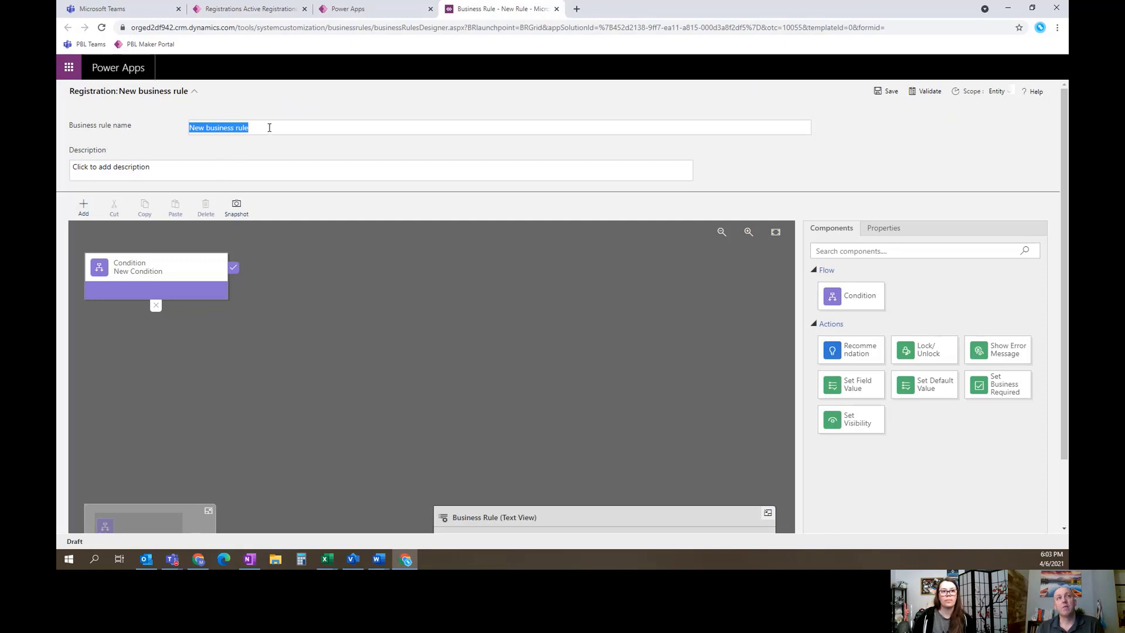
key(BackSpace)
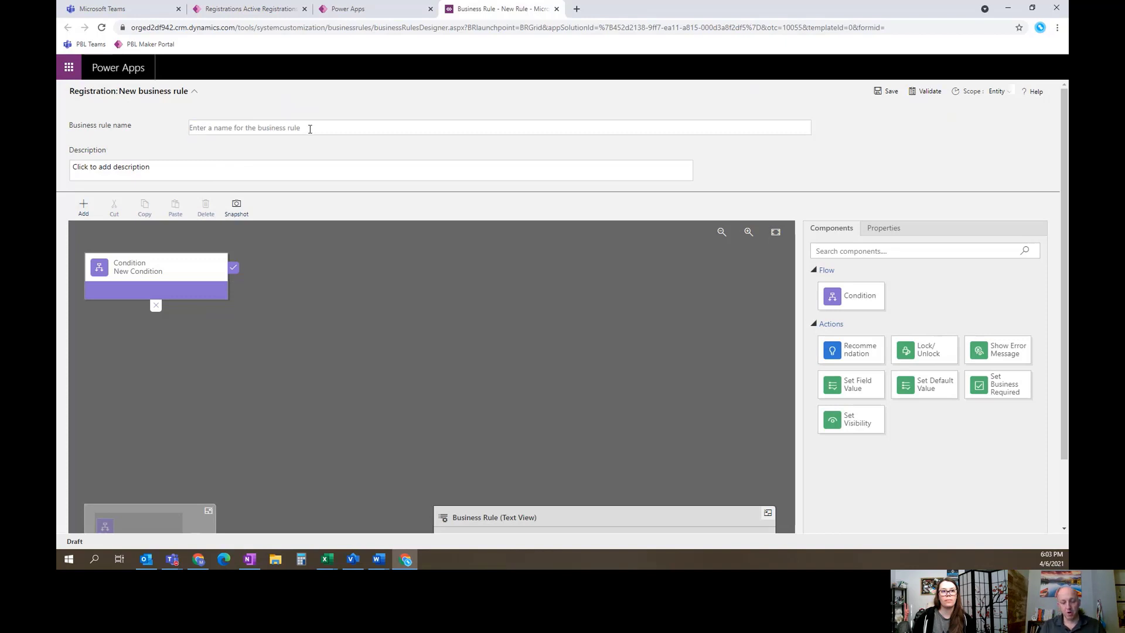
text(Registration )
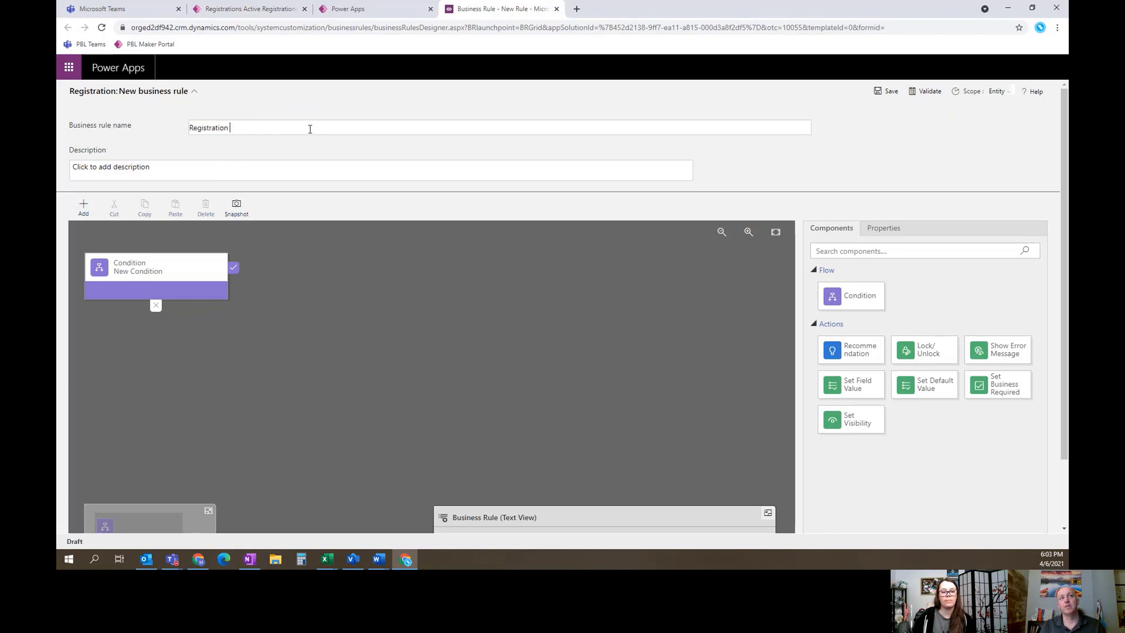
text(Division )
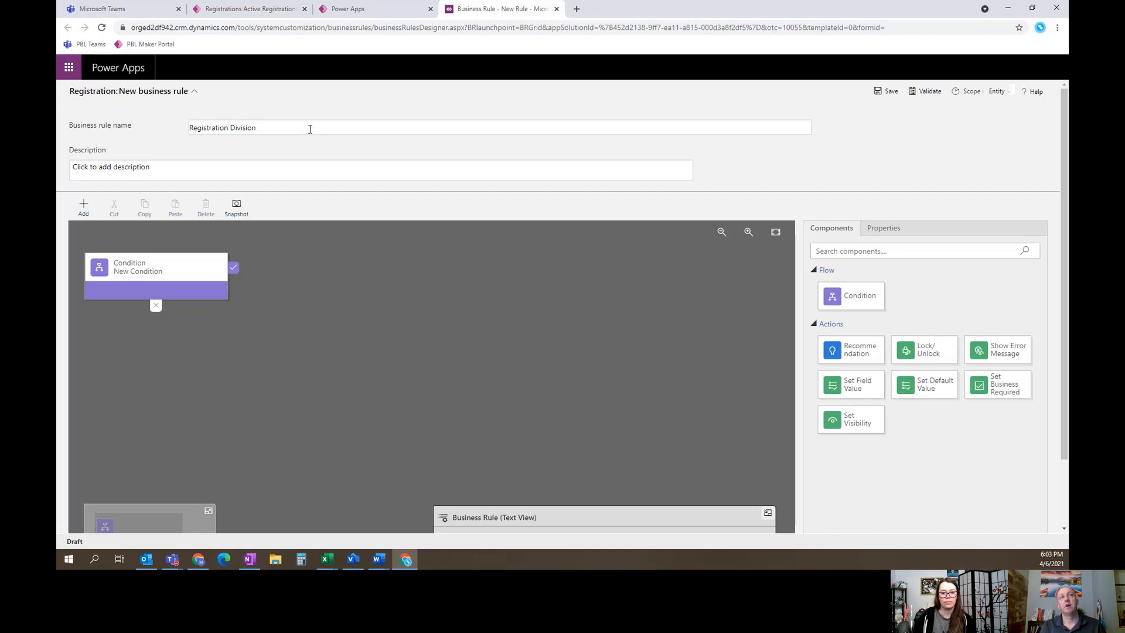
text(Bus)
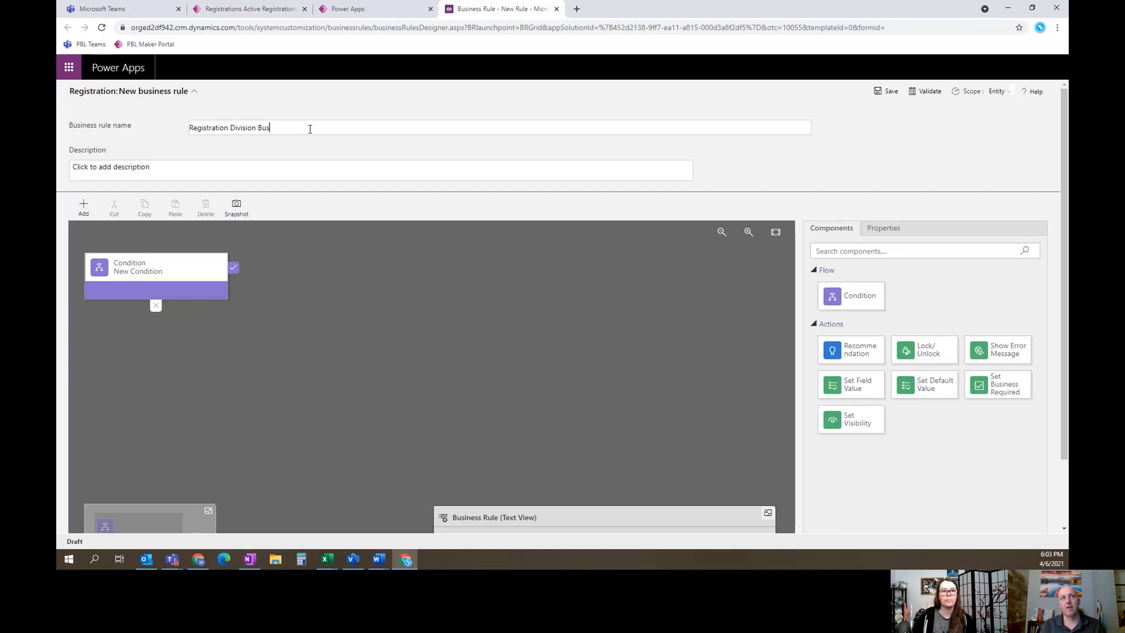
text(iness Rule)
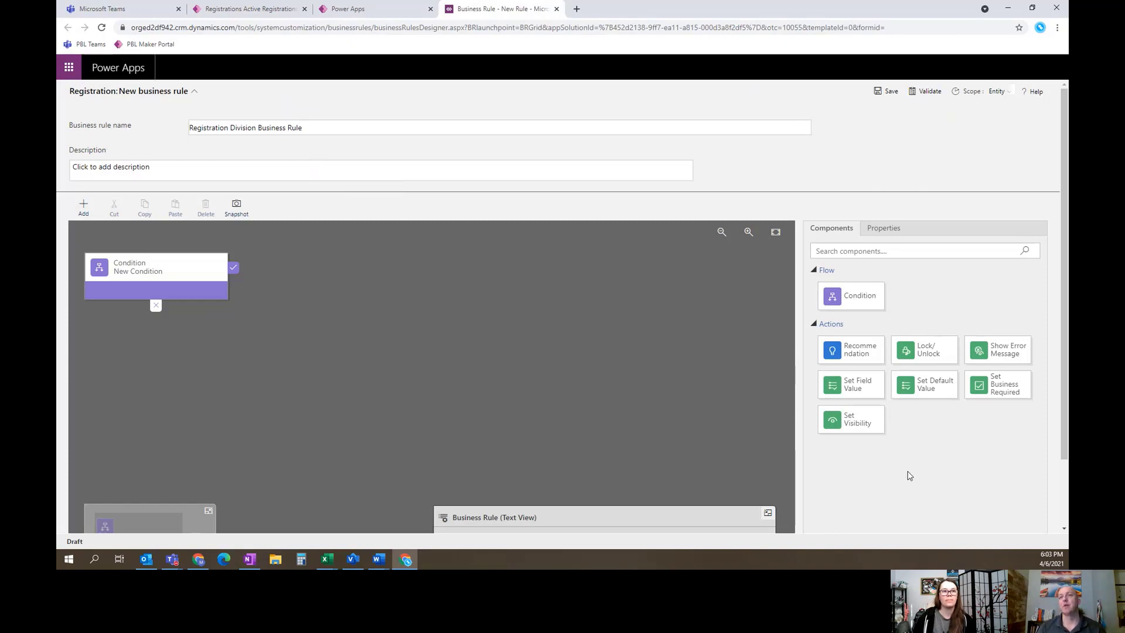
- Set the initial condition's rule to check whether the Registration entity's Amount Paid equals 225
click(209, 271)
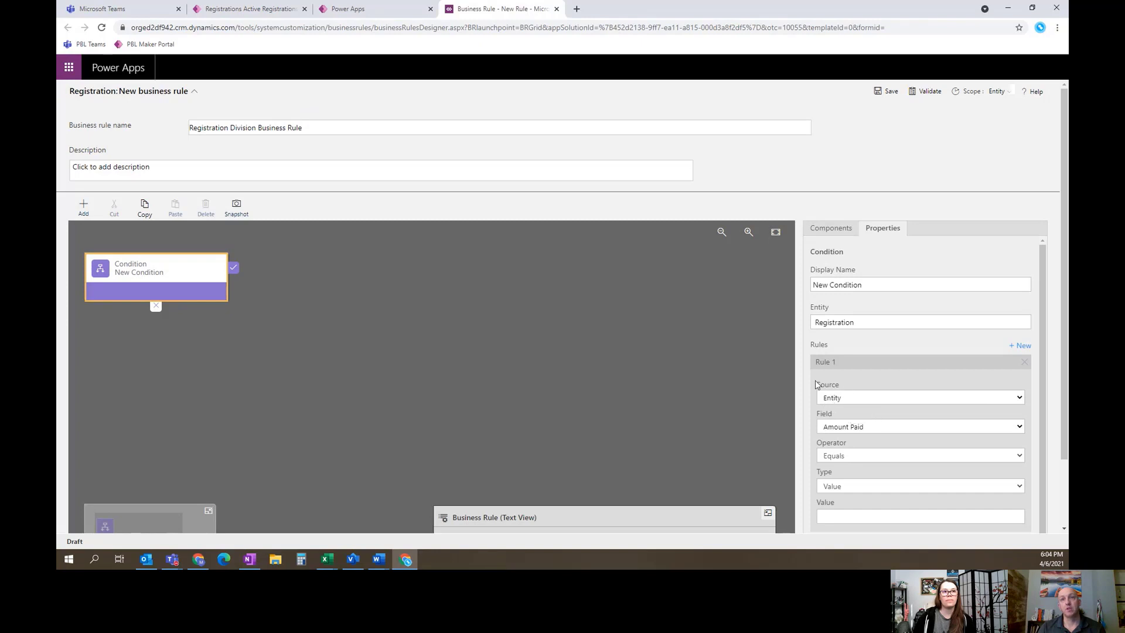
click(846, 400)
click(853, 400)
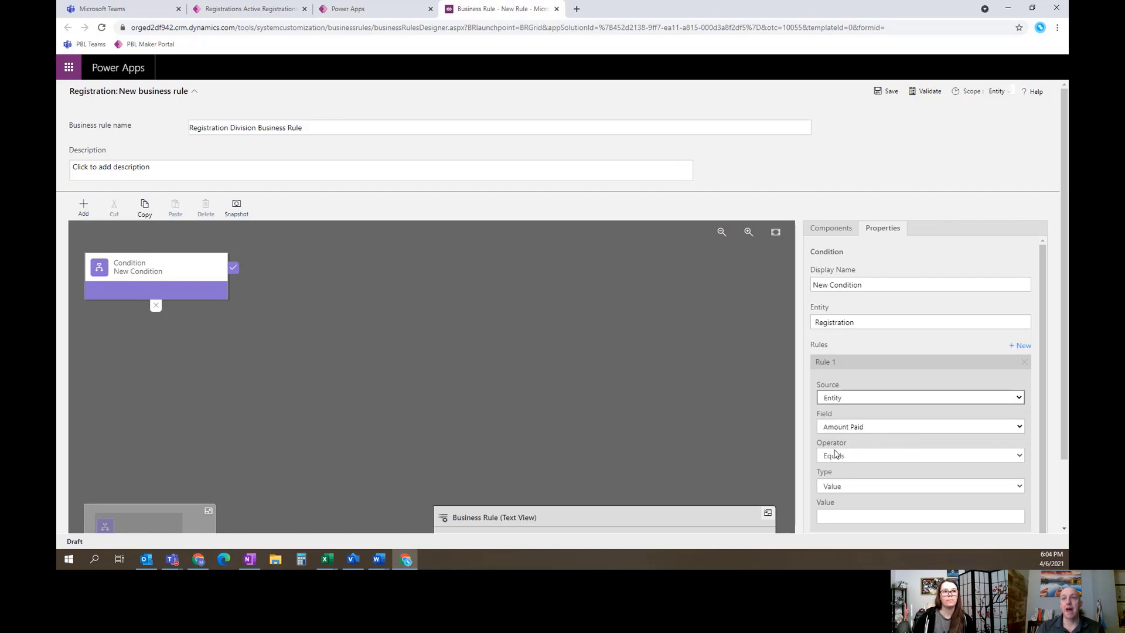
click(849, 517)
text(225)
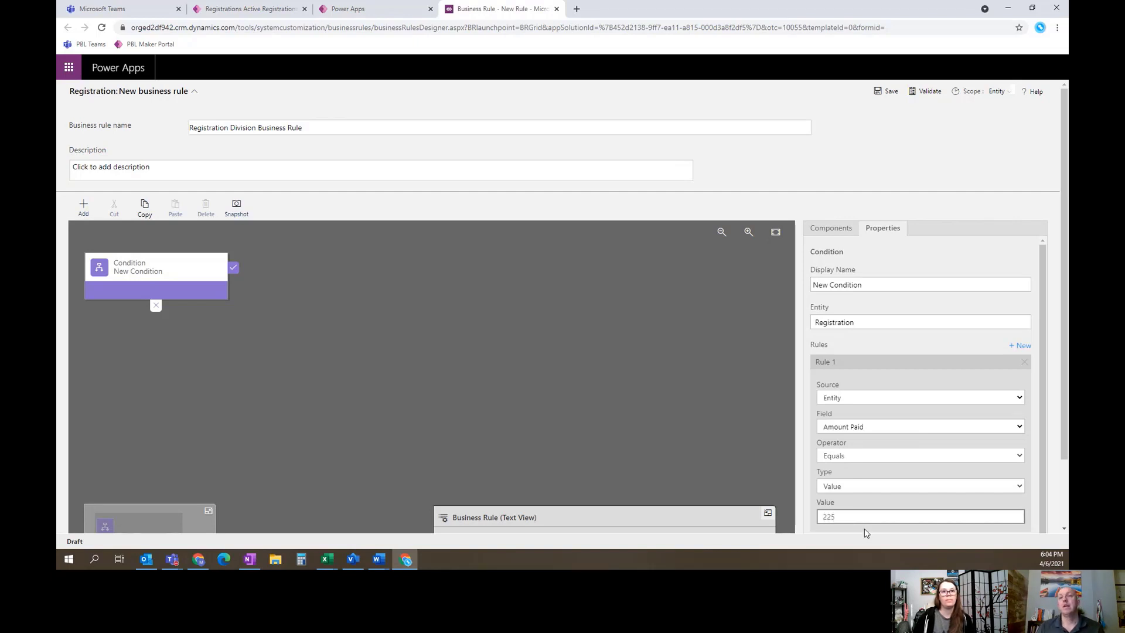
scroll(858, 494, down, 3)
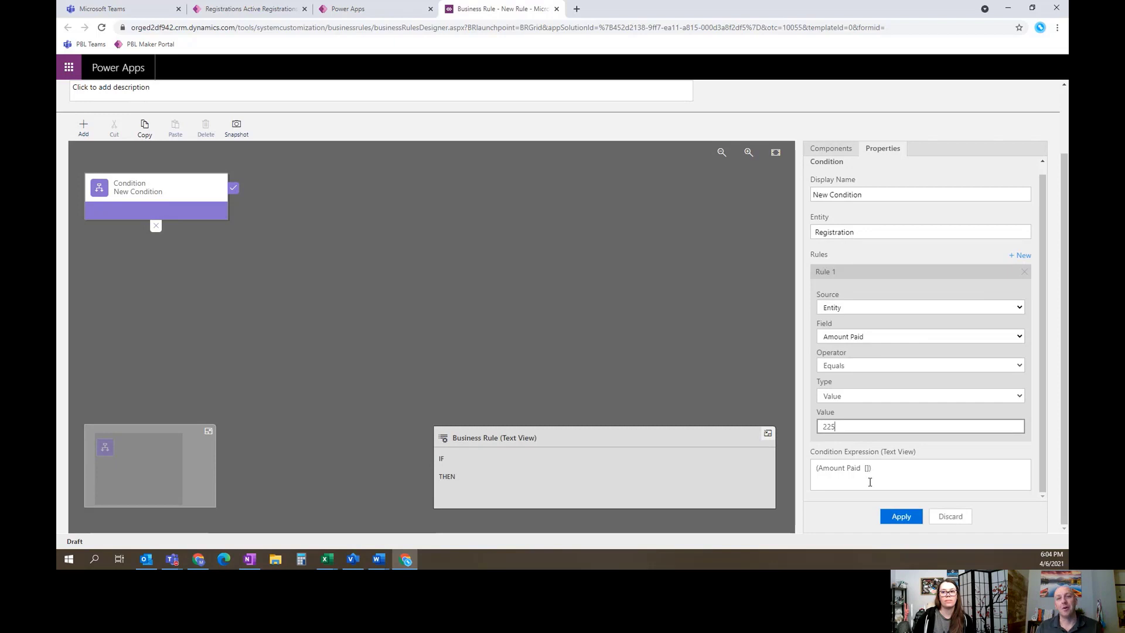
drag(846, 426, 810, 426)
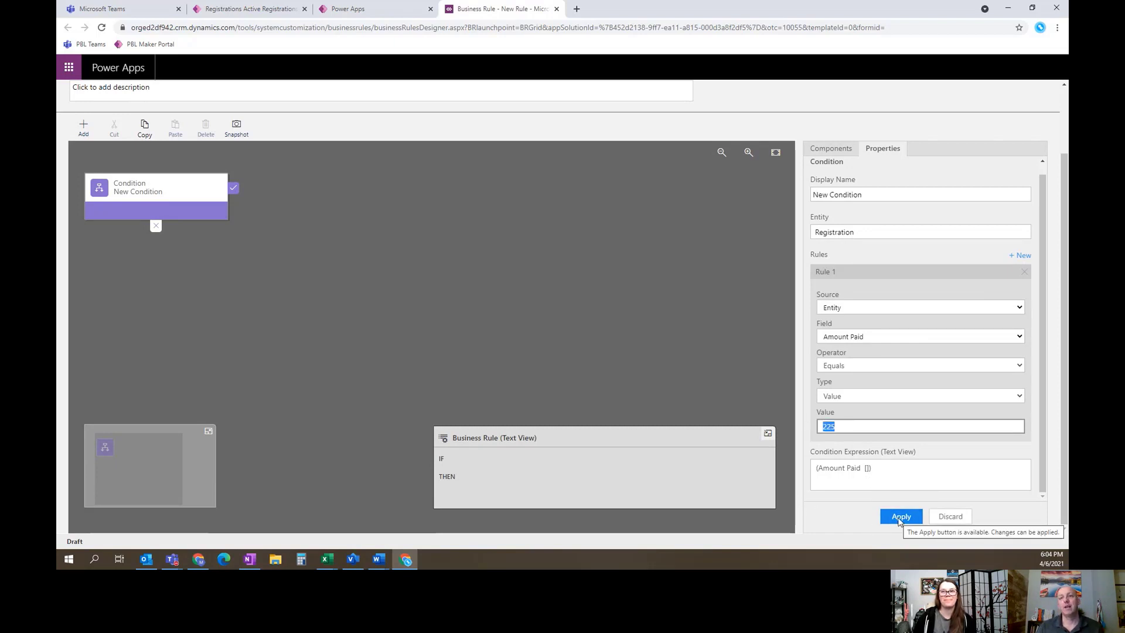
- Rename the initial condition "Check Amount Paid" and apply its settings
scroll(847, 236, up, 1)
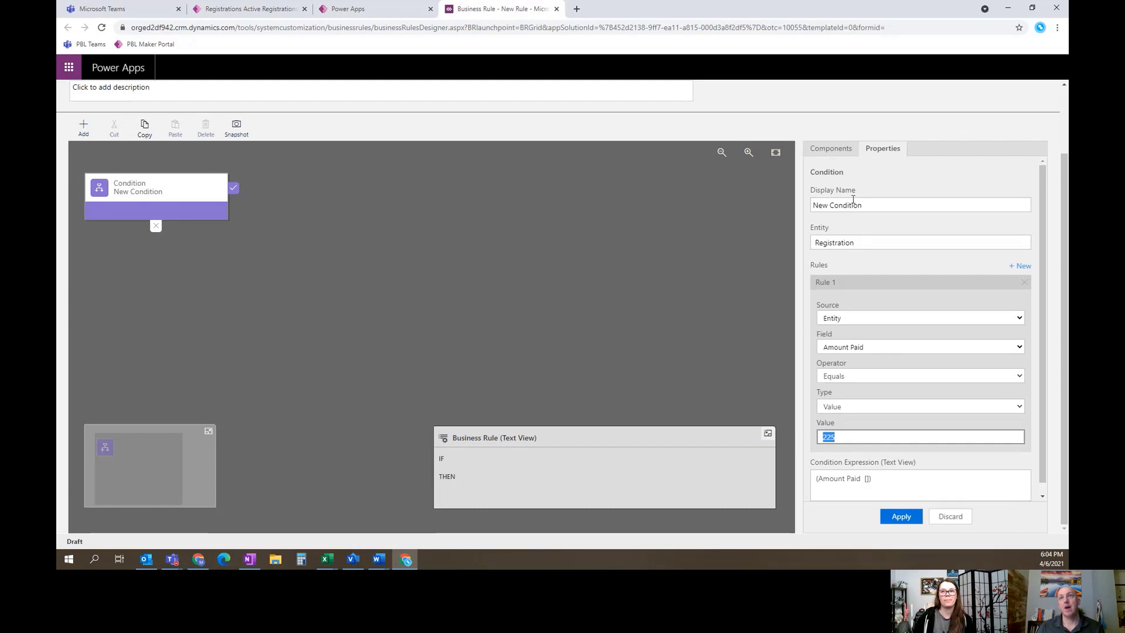
click(776, 201)
drag(867, 210, 786, 207)
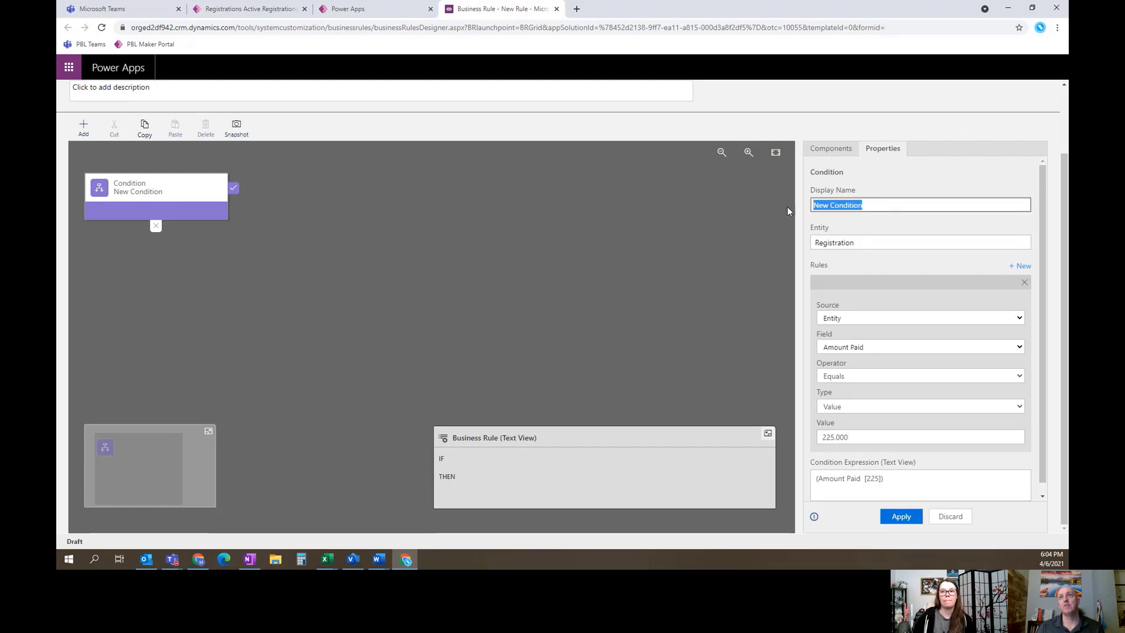
text(Chec)
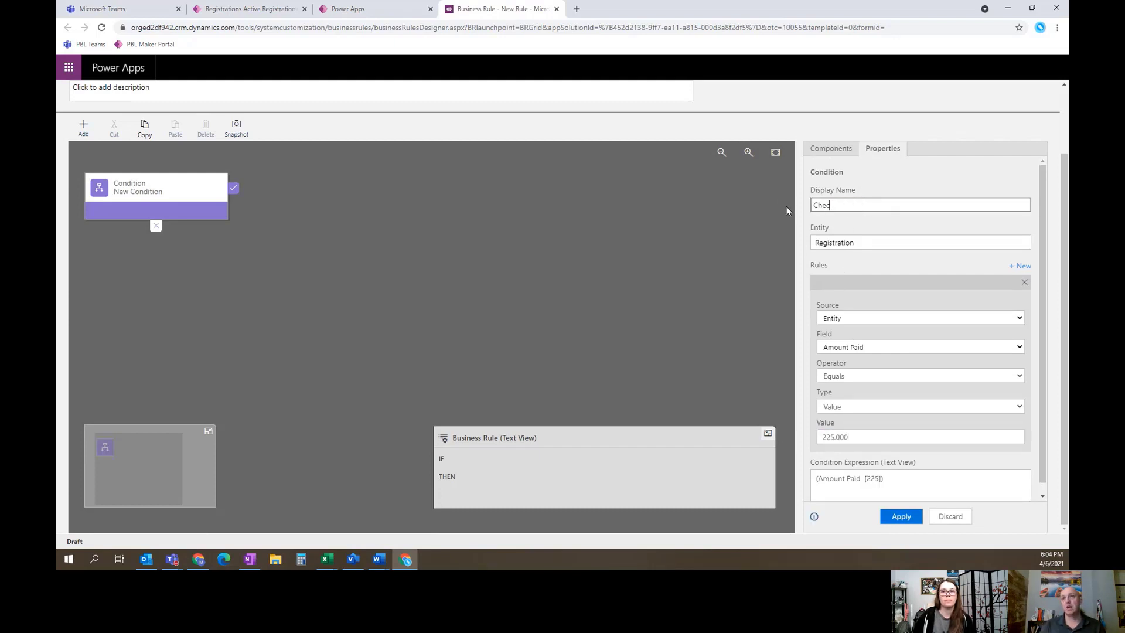
text(k Amount Paid)
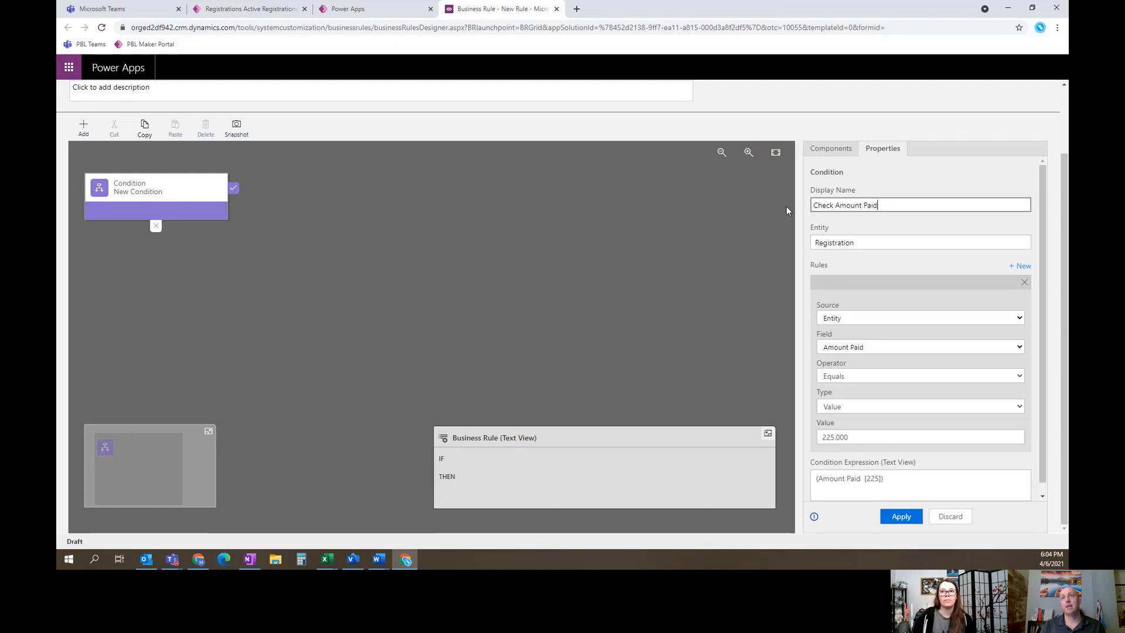
click(900, 516)
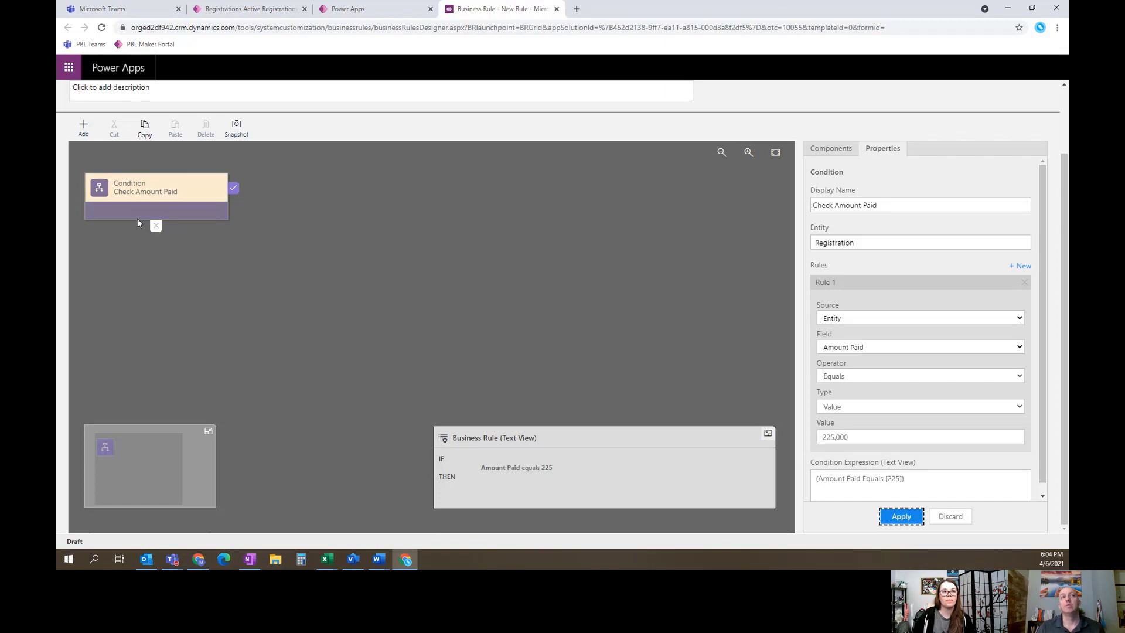
- Add a Set Field Value action to the true branch of Check Amount Paid, setting Division to Junior
click(840, 155)
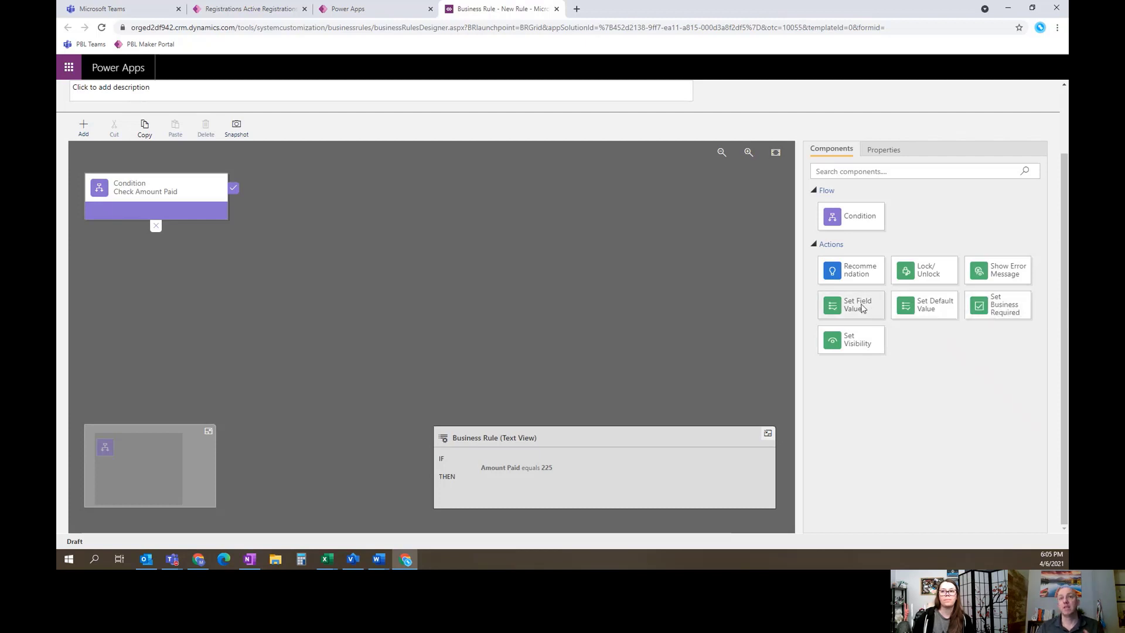
drag(852, 311, 249, 194)
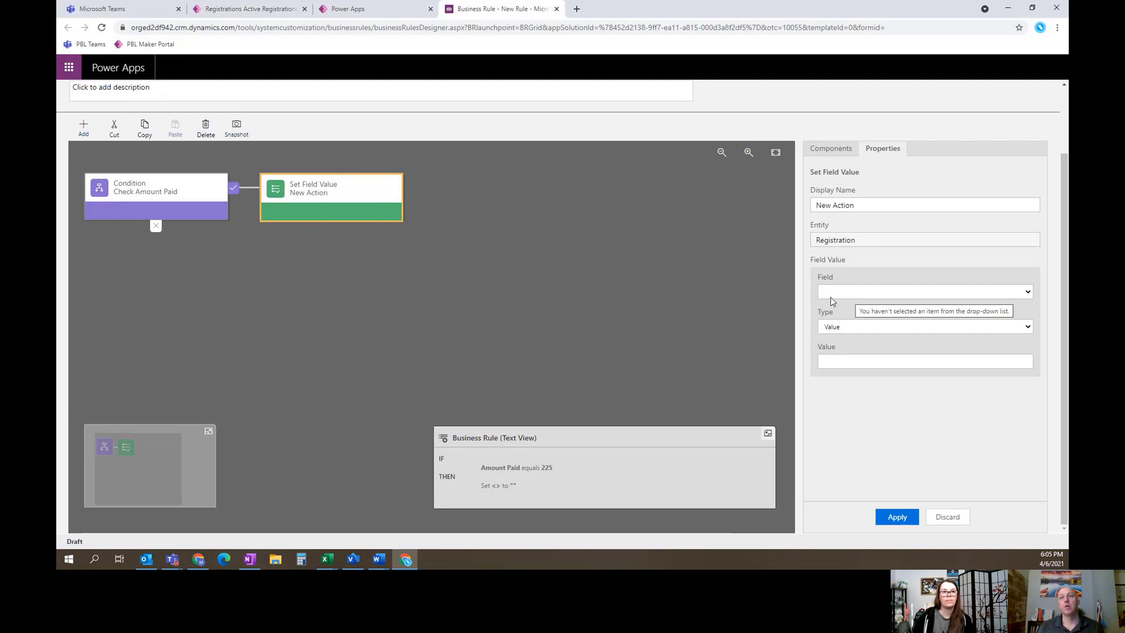
click(858, 296)
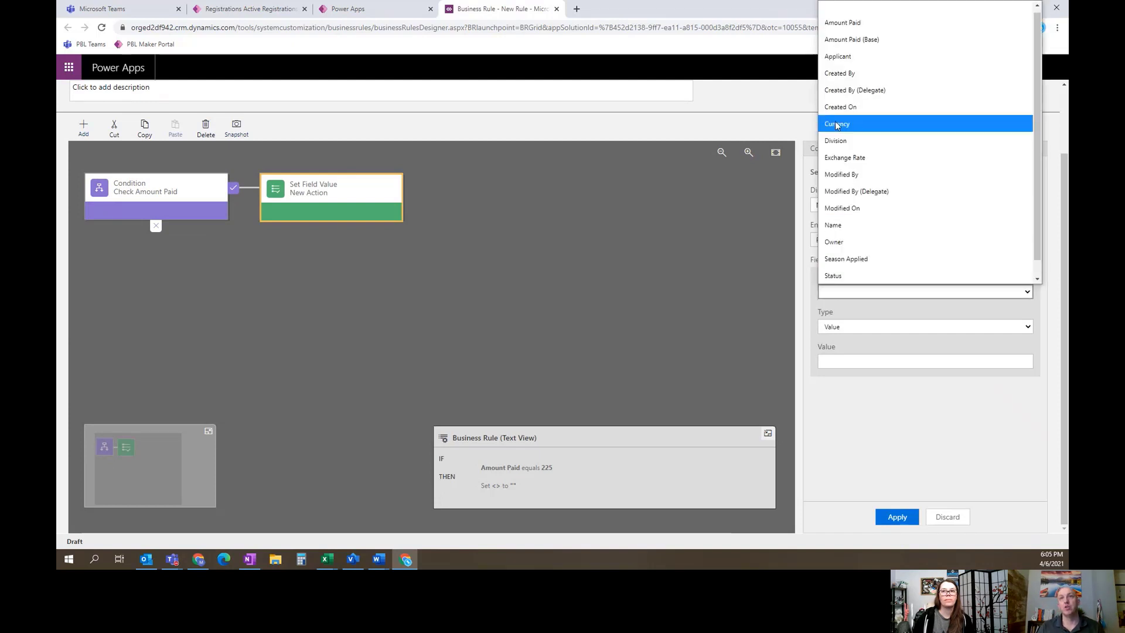
click(839, 139)
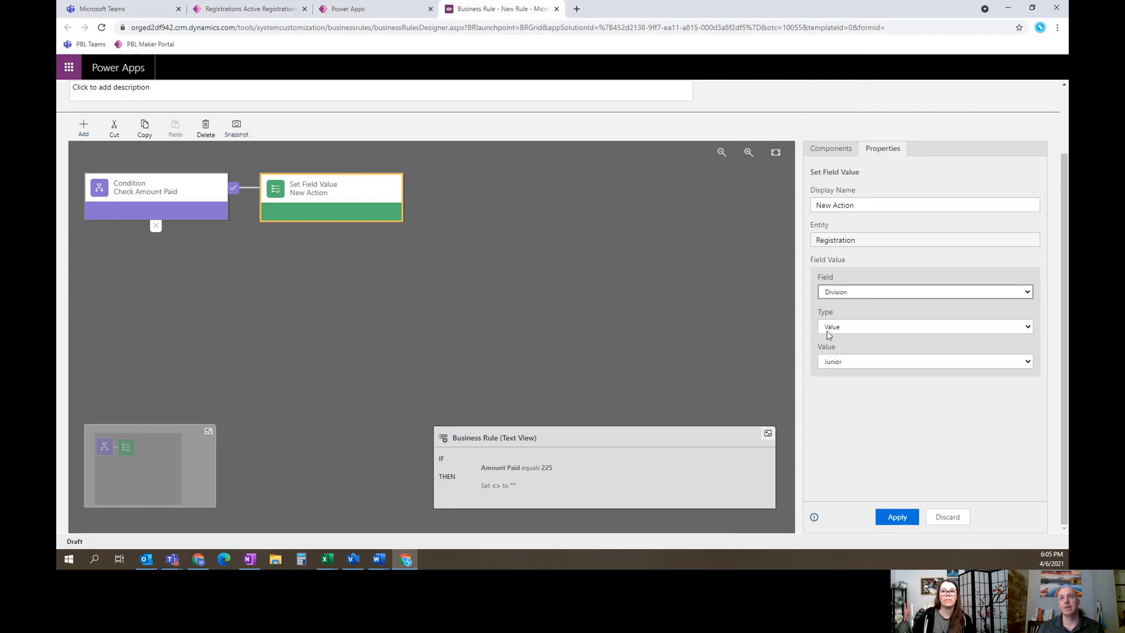
- Name the Set Field Value action "Set Division to Junior", copy that name, and apply the action's settings
click(857, 209)
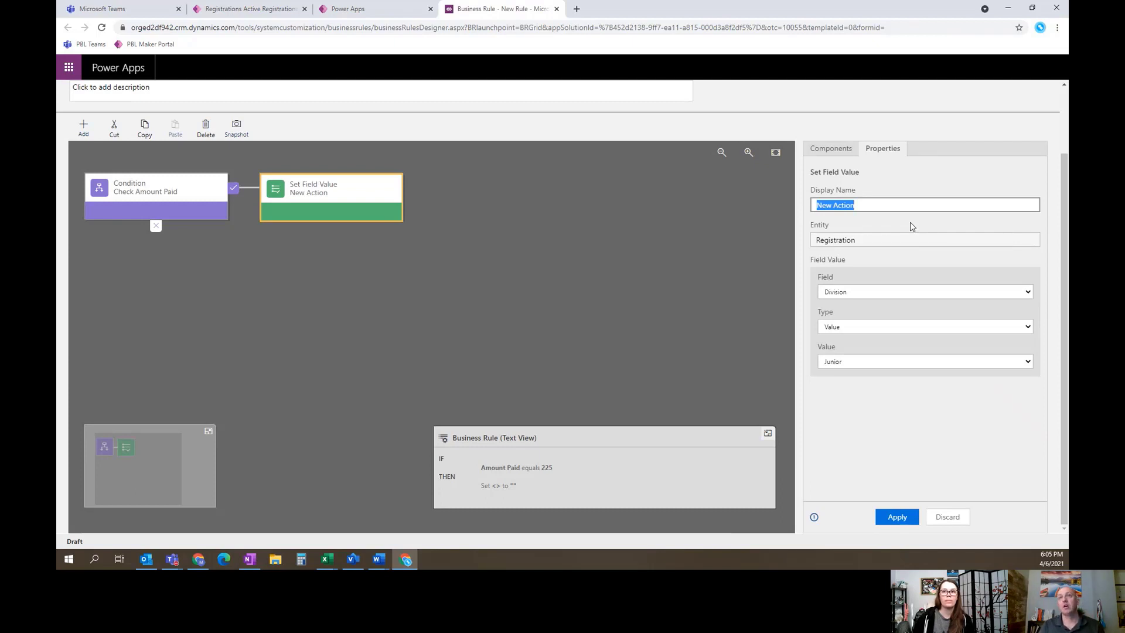
text(Set Division to Junior)
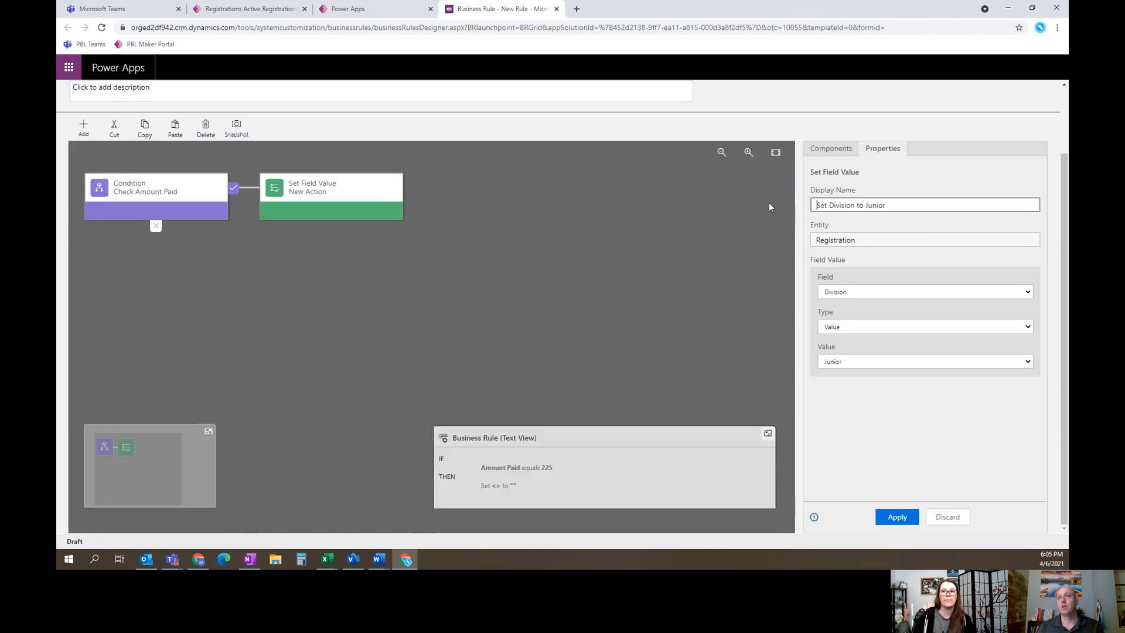
triple_click(910, 204)
key(ctrl+c)
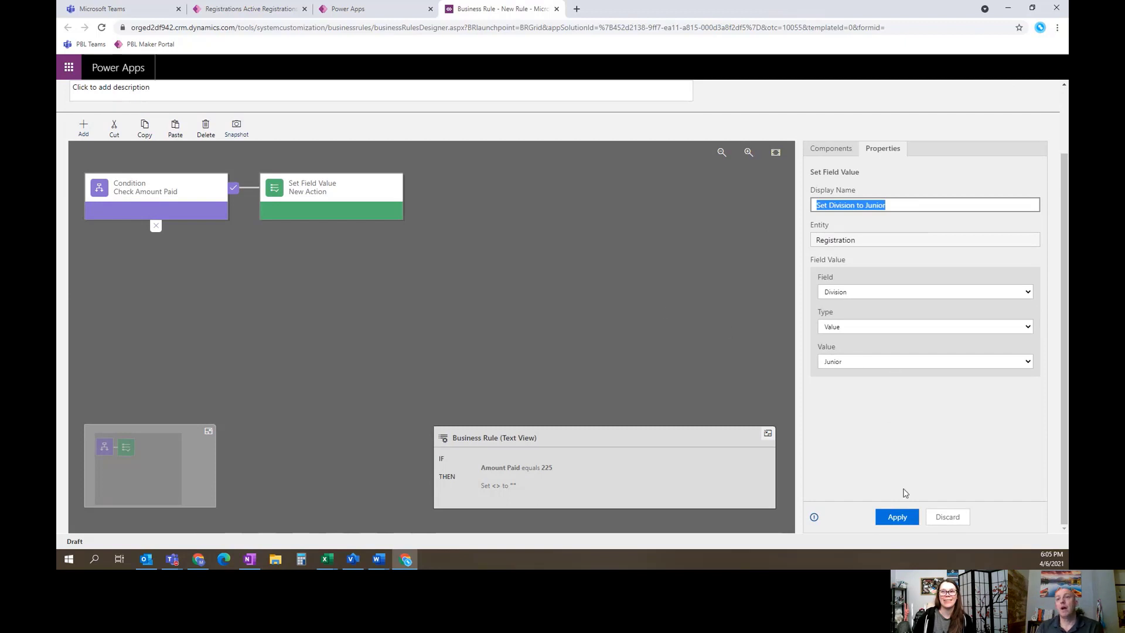
click(897, 517)
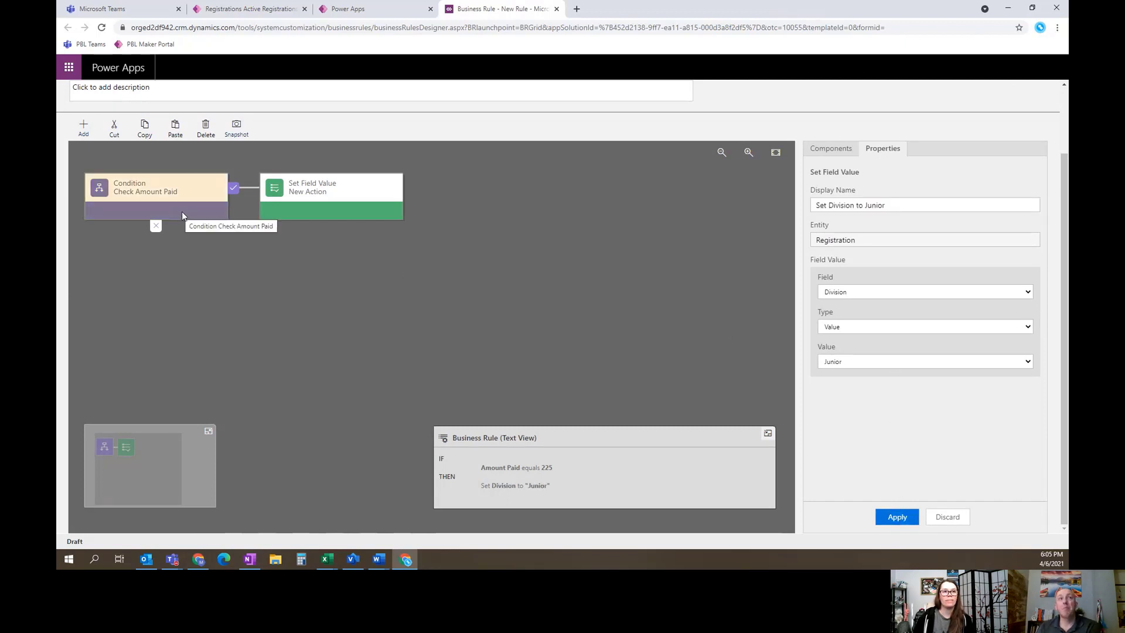
- Add a second condition to the false branch of Check Amount Paid and name it "Check Amount Paid 2"
scroll(187, 210, up, 2)
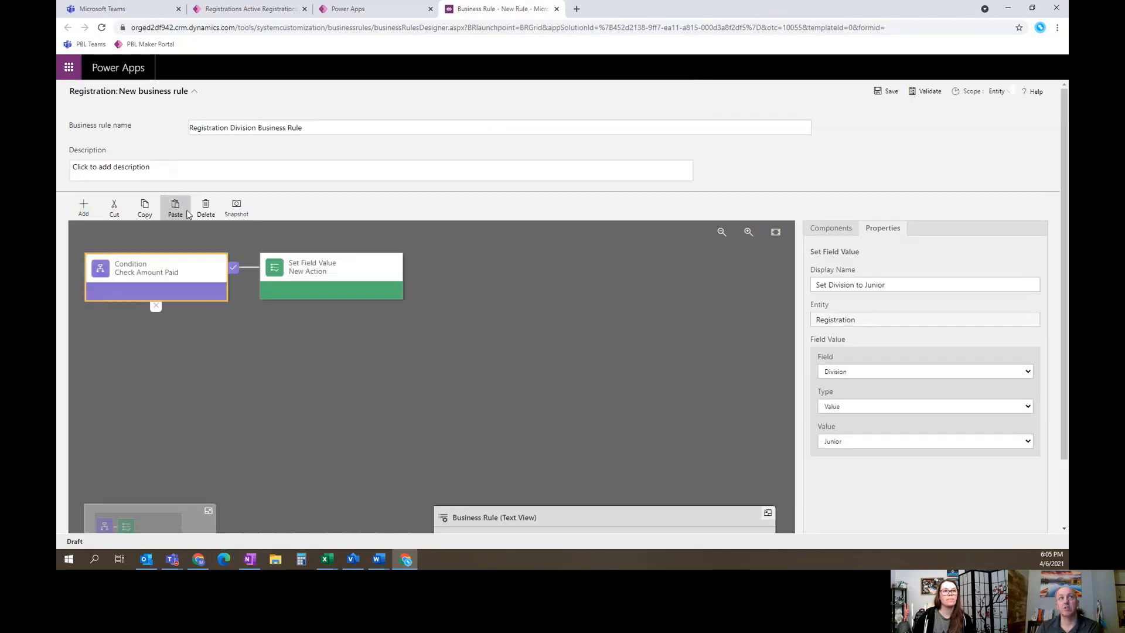
scroll(206, 294, down, 2)
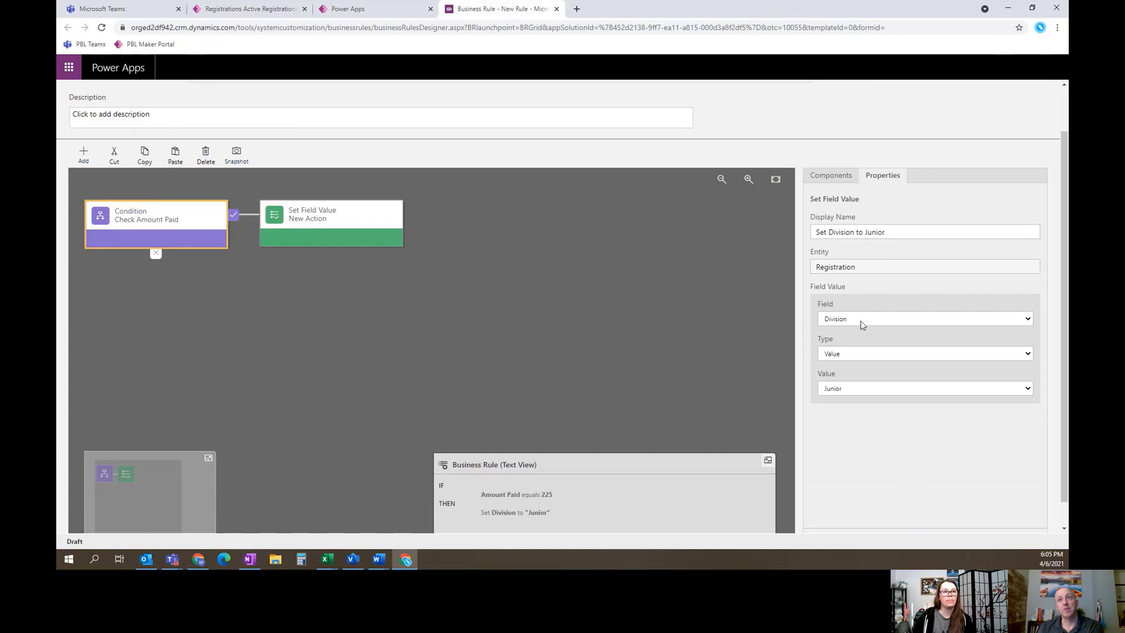
click(196, 233)
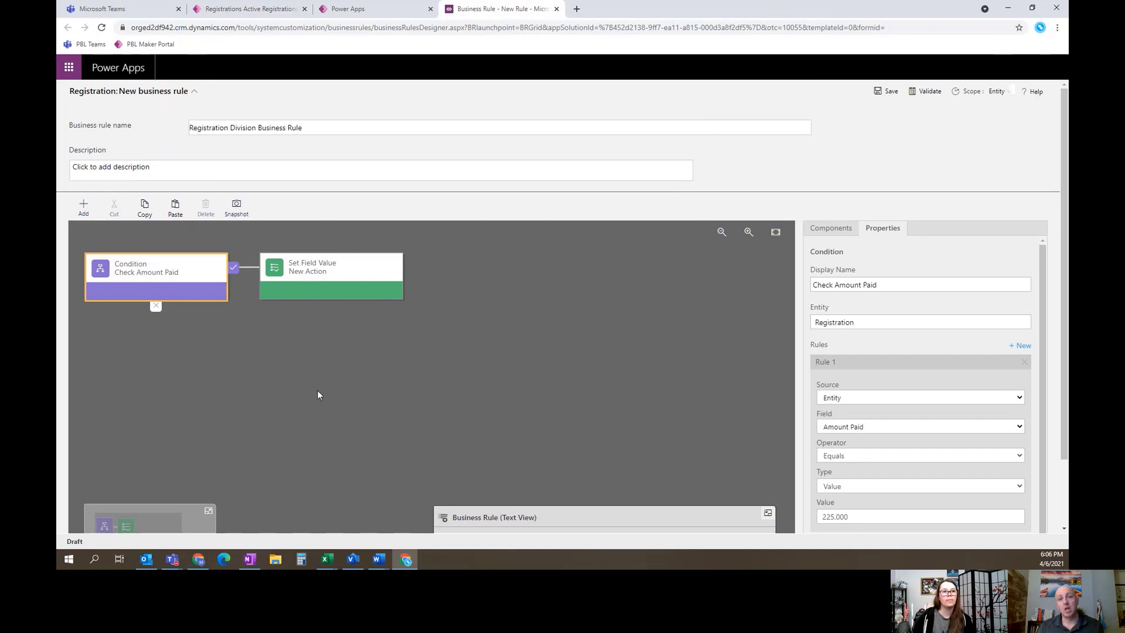
click(826, 233)
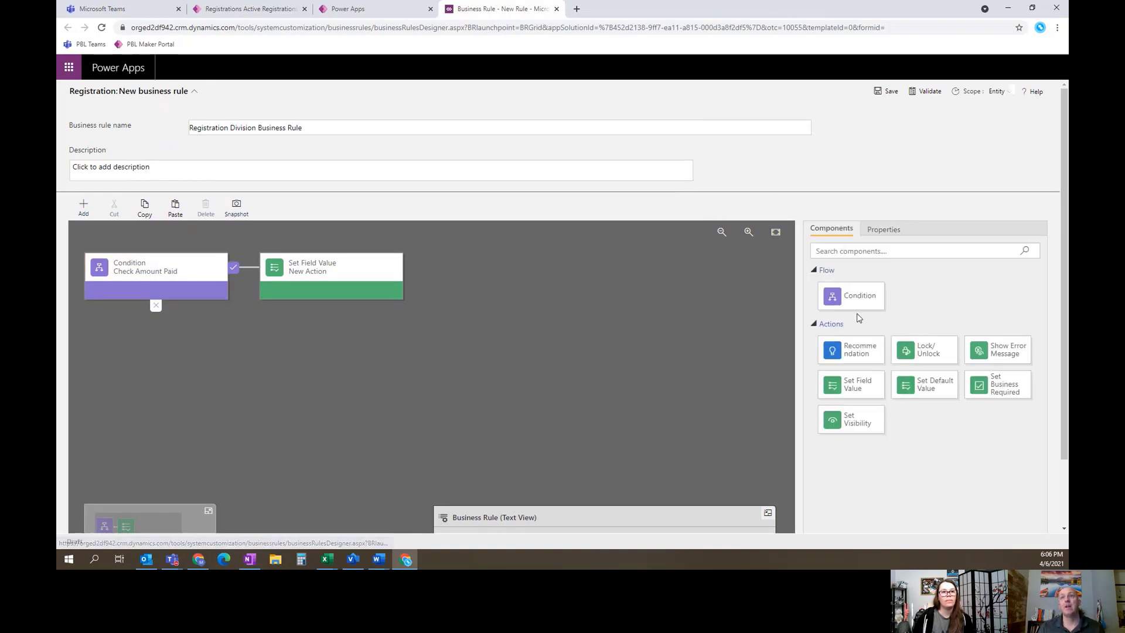
drag(858, 300, 183, 339)
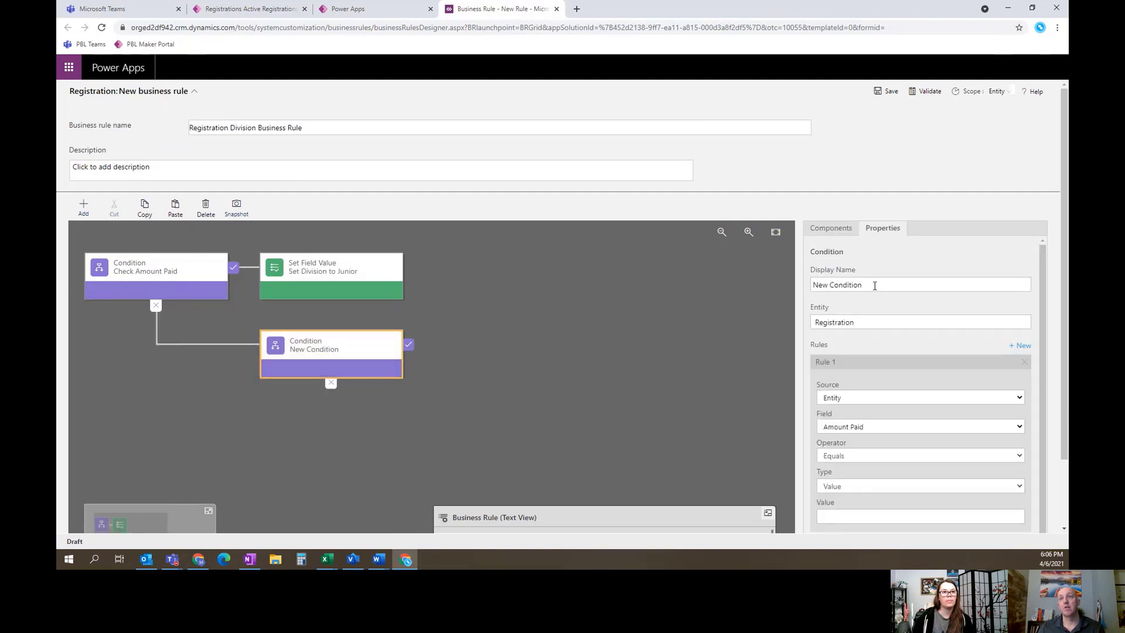
triple_click(871, 287)
text(Check Amount Paid 2)
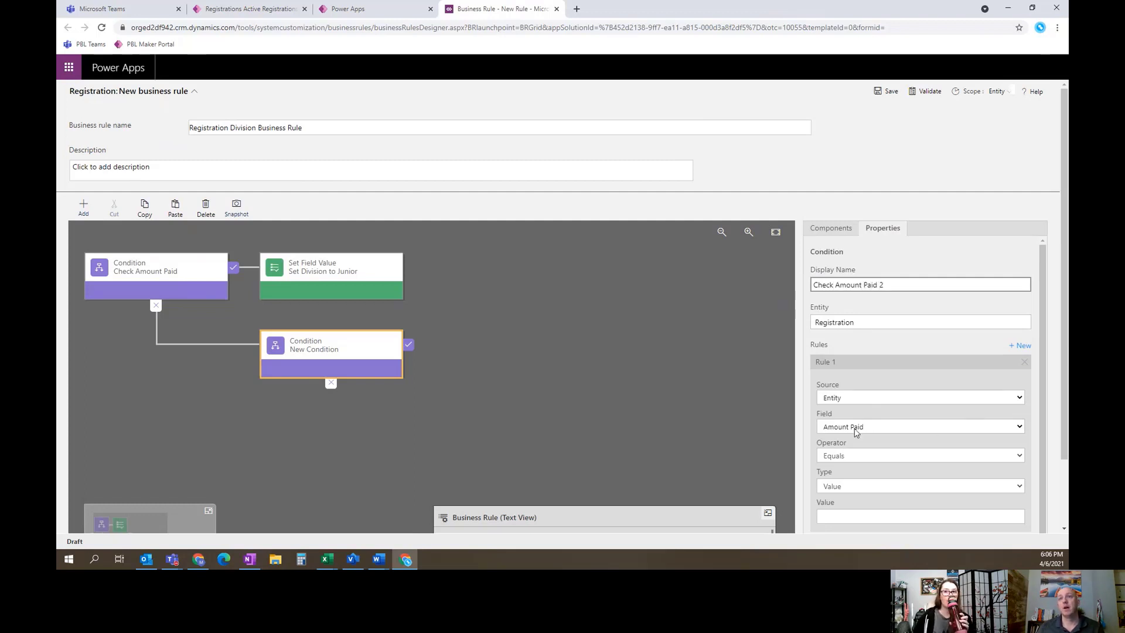
- Set the second condition to check whether Amount Paid equals 250 and apply it
click(855, 516)
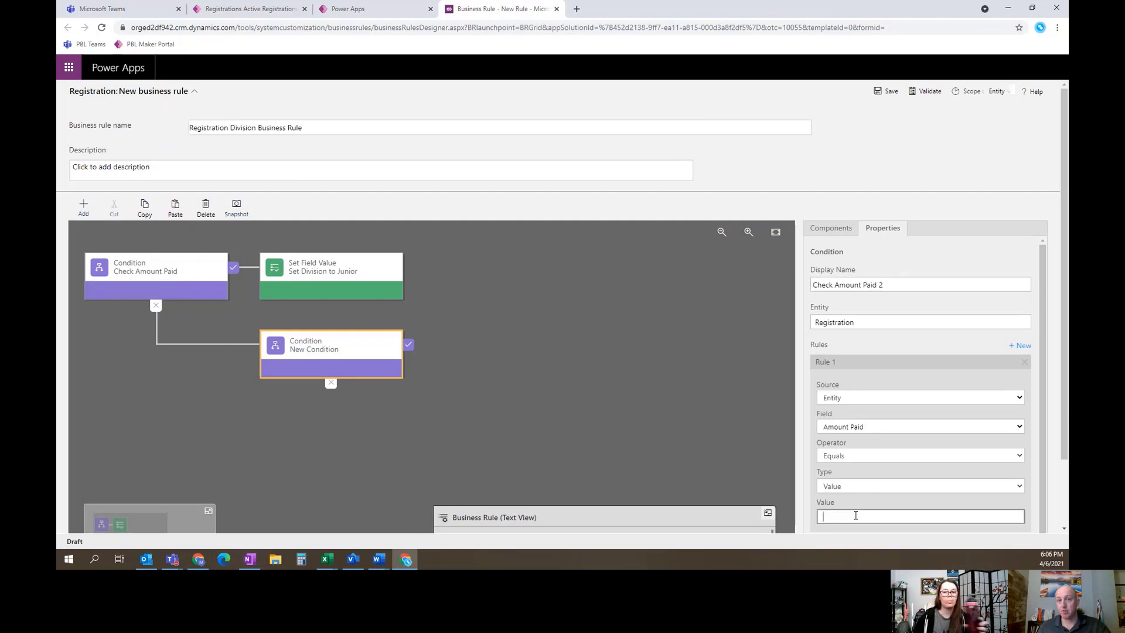
text(250)
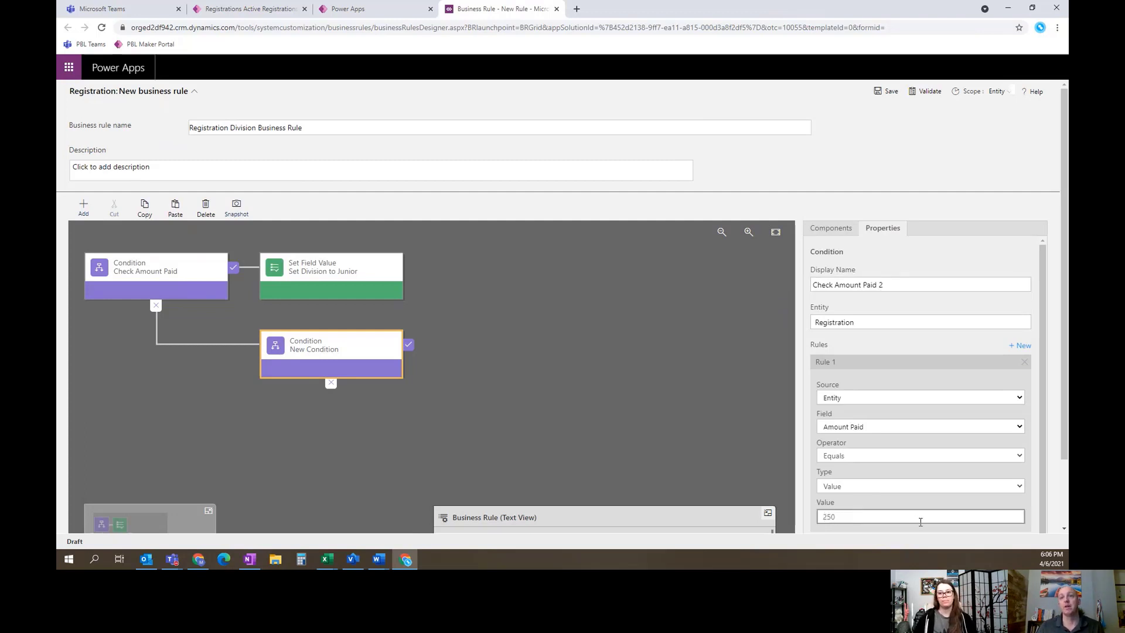
scroll(753, 404, down, 3)
click(902, 519)
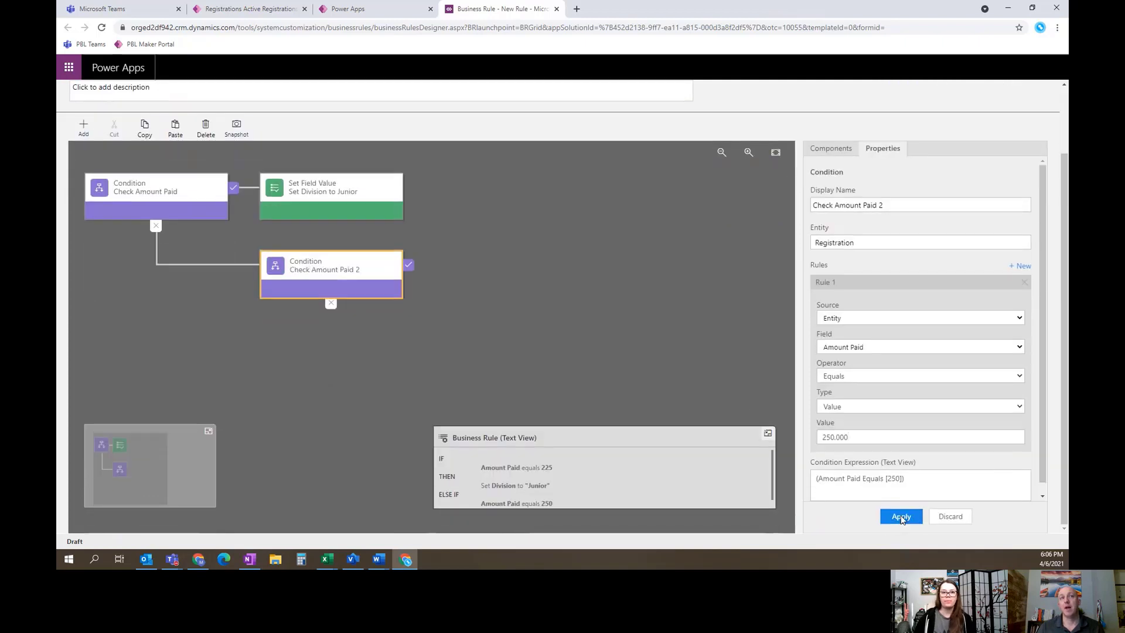
- Add a Set Field Value action to the true branch of Check Amount Paid 2, setting Division to Intermediate
click(823, 150)
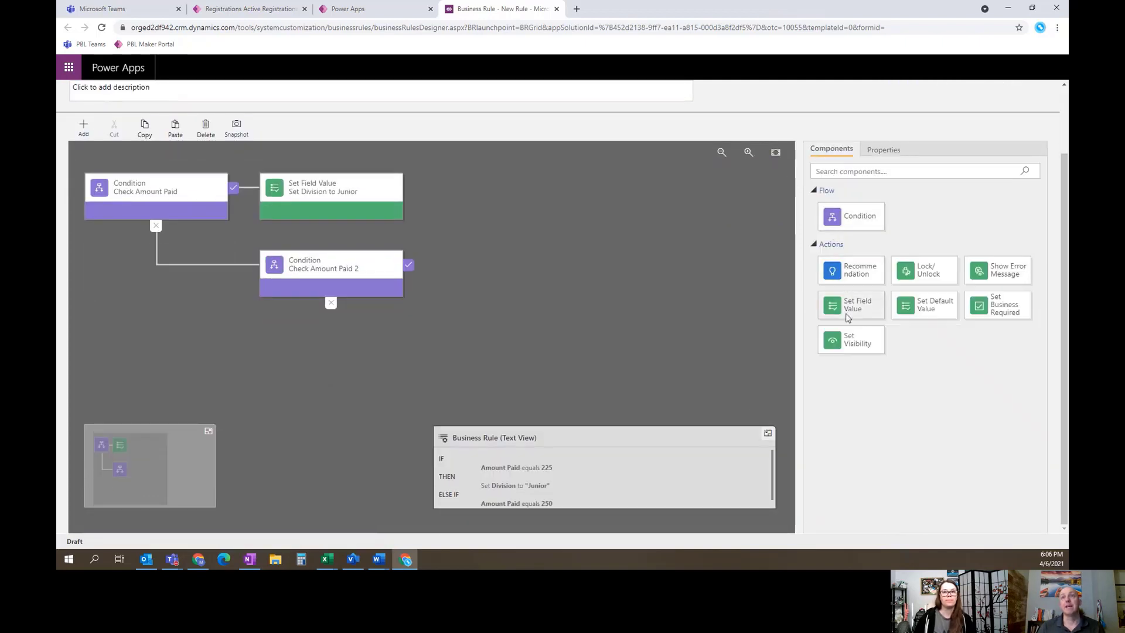
drag(854, 306, 423, 271)
click(881, 292)
click(896, 147)
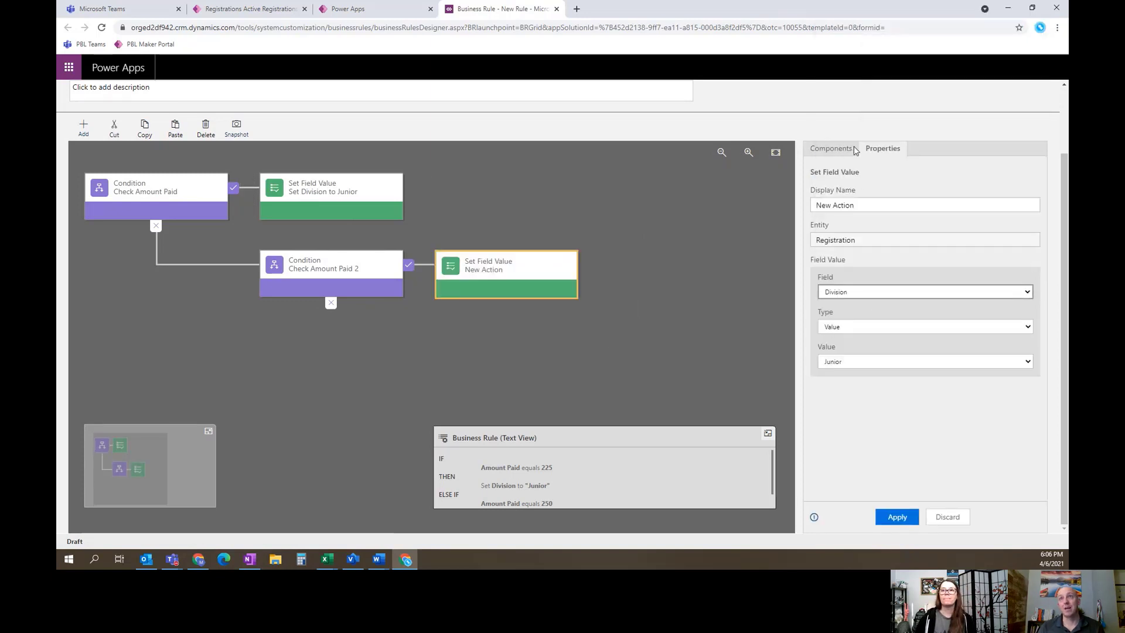
click(874, 361)
click(871, 396)
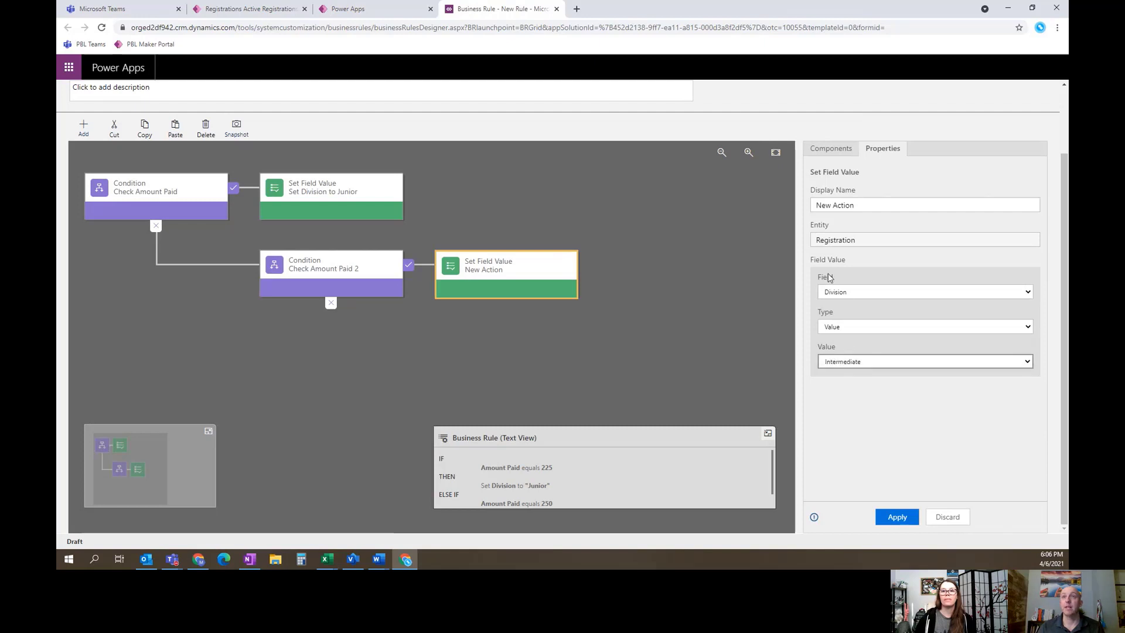
- Name the Set Field Value action "Set Division to Intermediate" and apply the action's settings
click(864, 206)
key(ctrl+v)
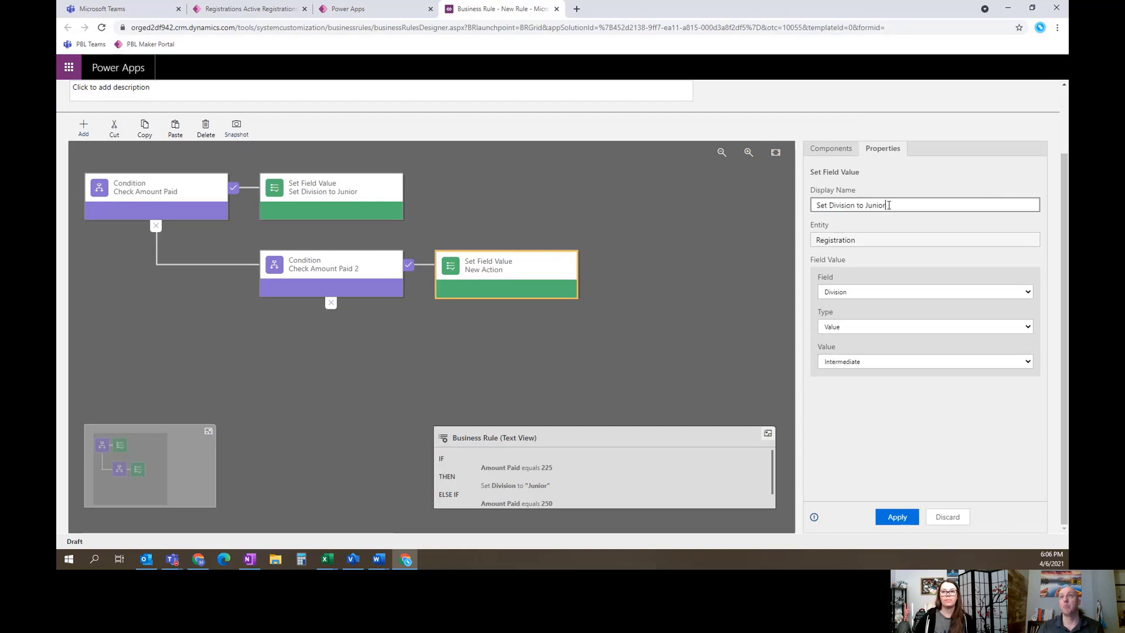
key(BackSpace)
key(BackSpace)
key(BackSpace)
key(BackSpace)
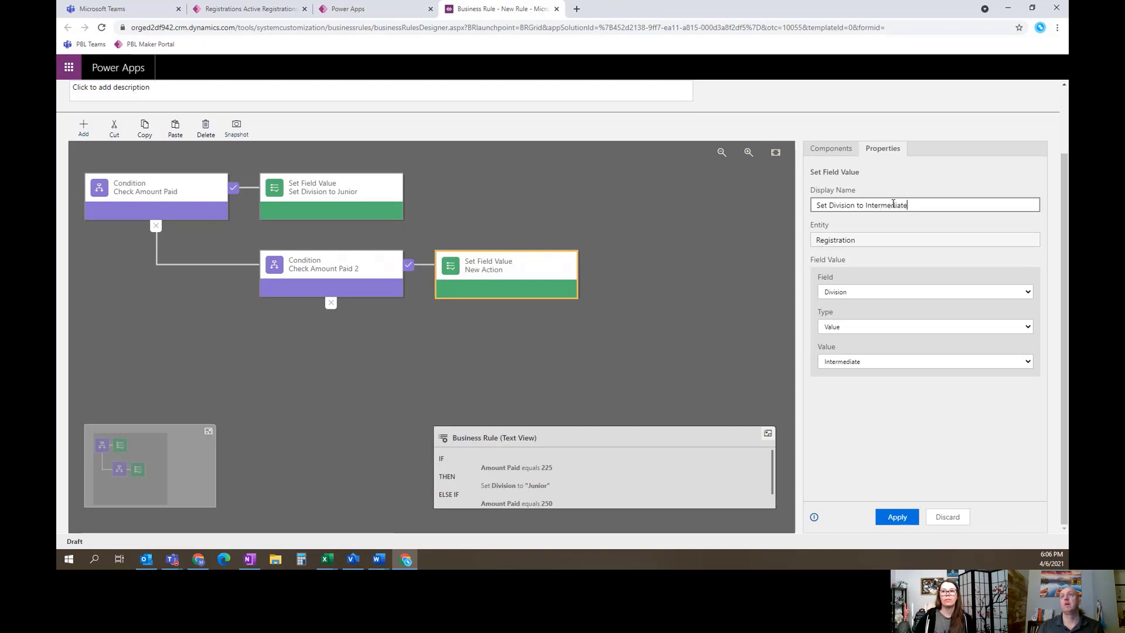
click(898, 519)
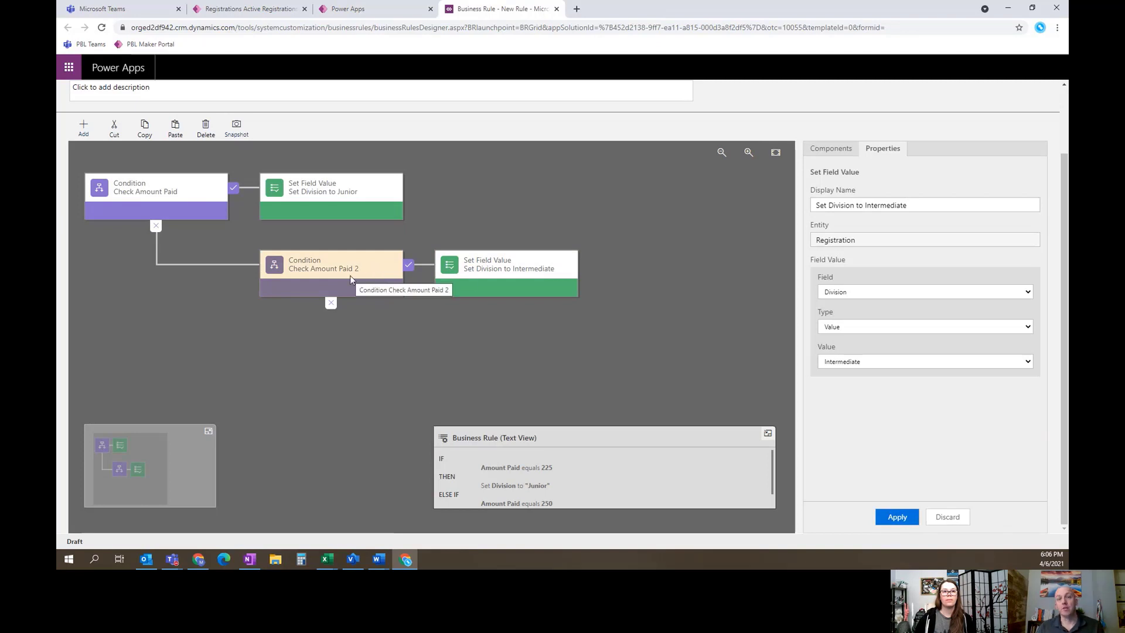
- Add a third condition to the false branch of Check Amount Paid 2, checking whether Amount Paid equals 300
click(837, 151)
drag(852, 217, 317, 317)
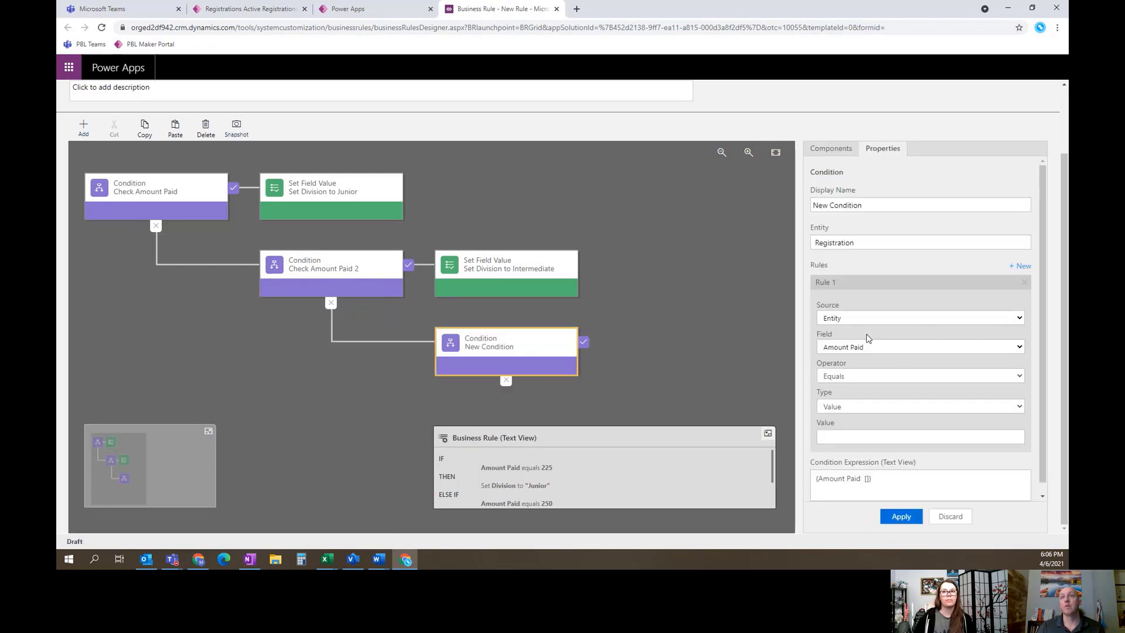
click(850, 436)
text(300)
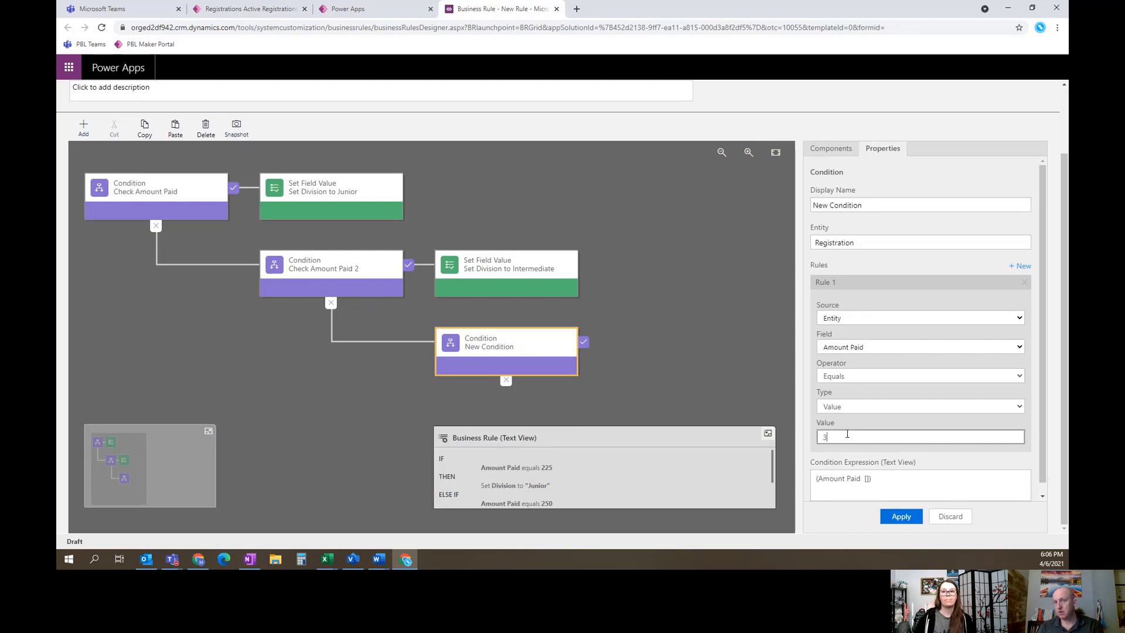
click(874, 203)
key(ctrl+a)
key(ctrl+v)
key(BackSpace)
key(BackSpace)
key(BackSpace)
key(BackSpace)
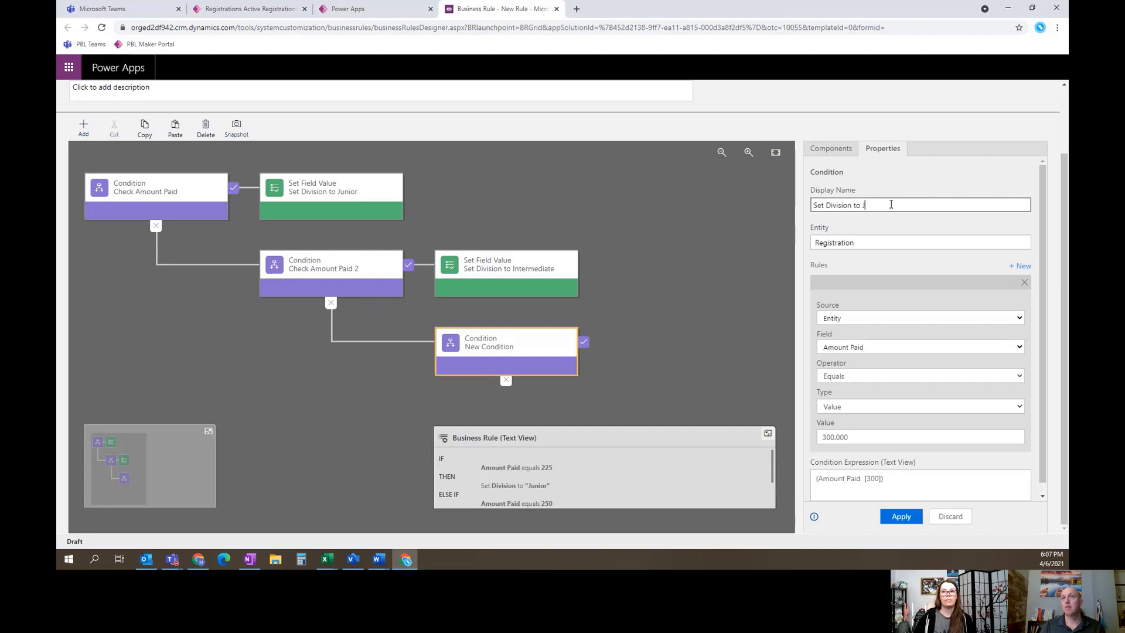
key(Tab)
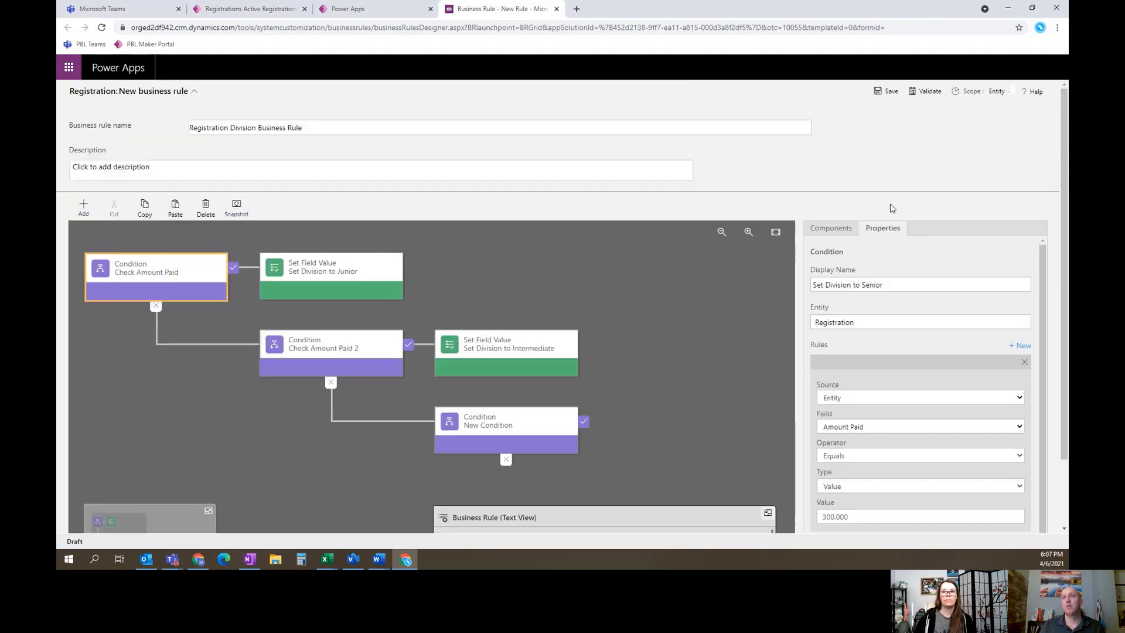
- Name the third condition "Check Amount Paid 3" and apply its settings
drag(907, 287, 813, 284)
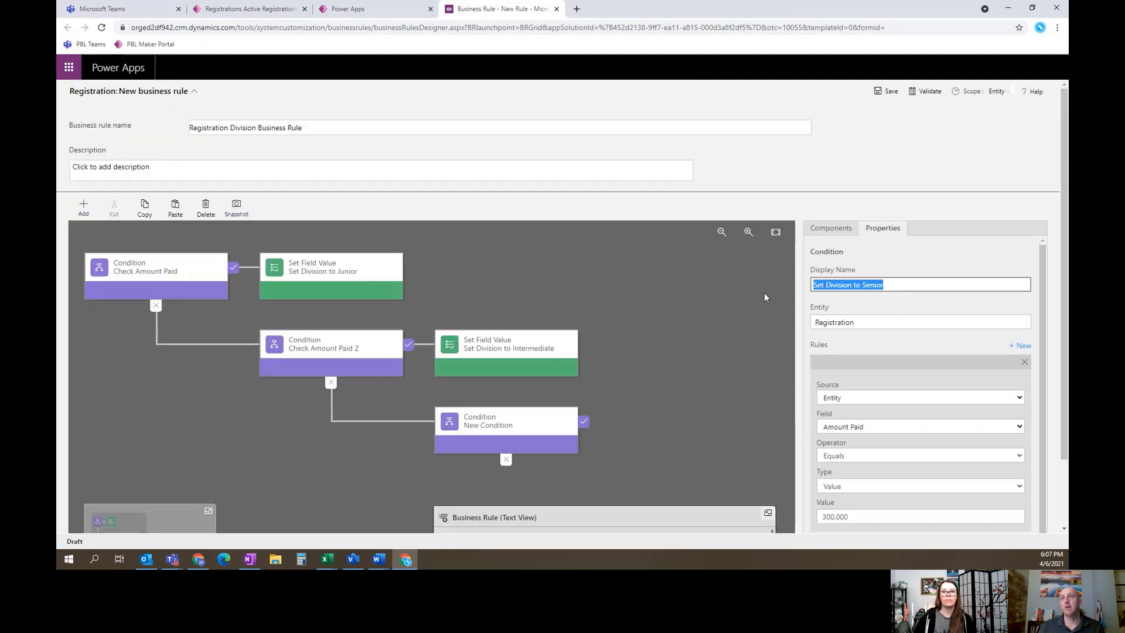
text(Check A)
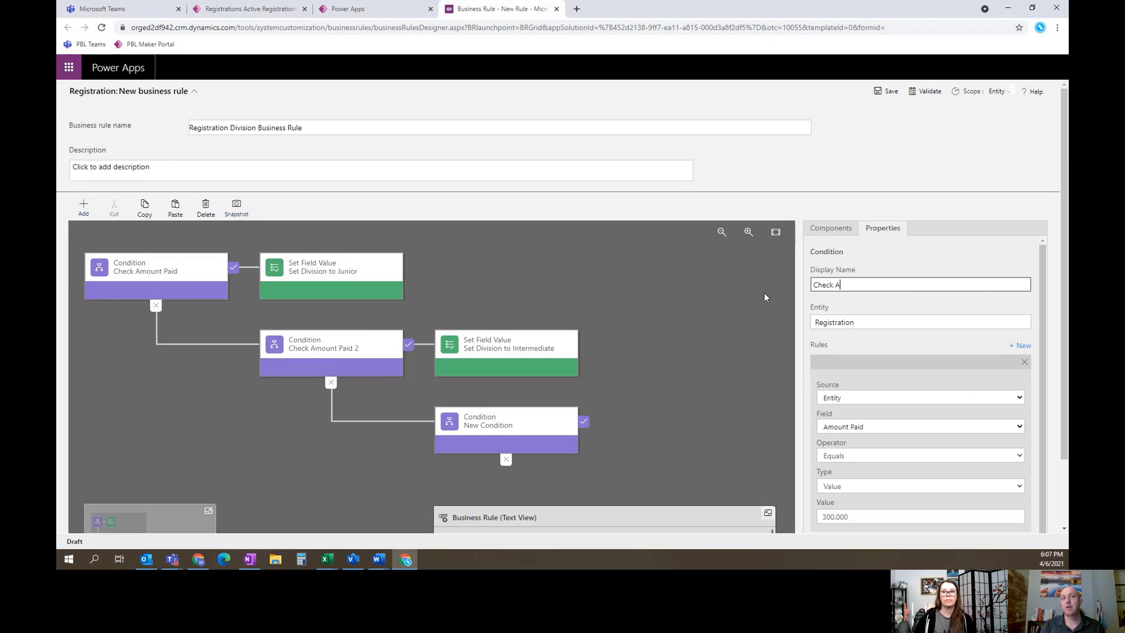
text(mount Paid )
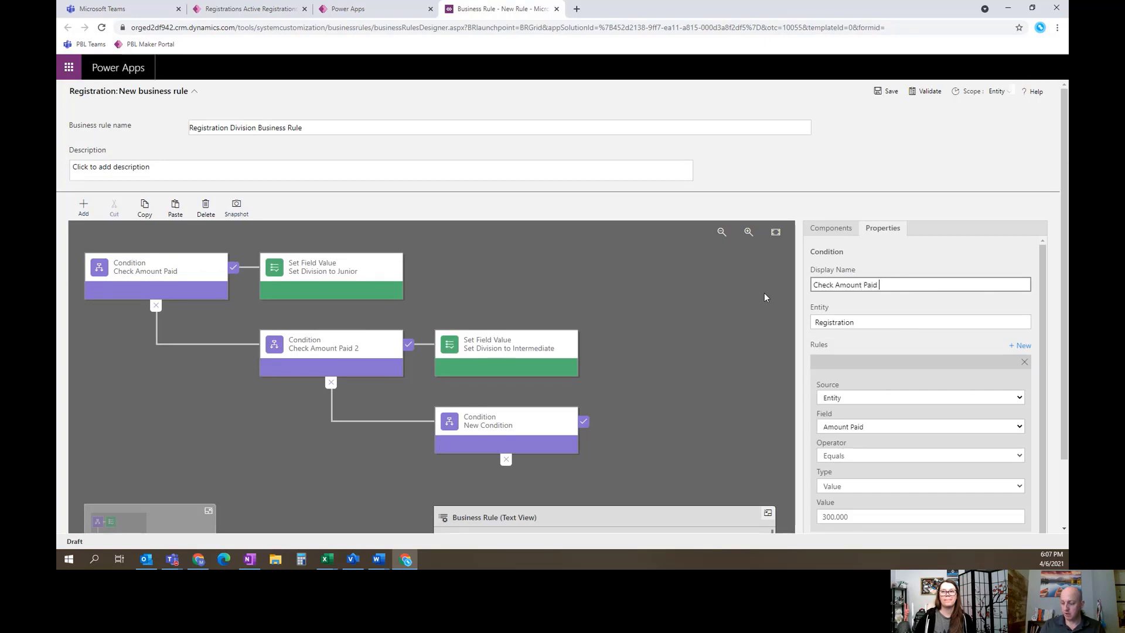
text(3)
scroll(878, 465, down, 2)
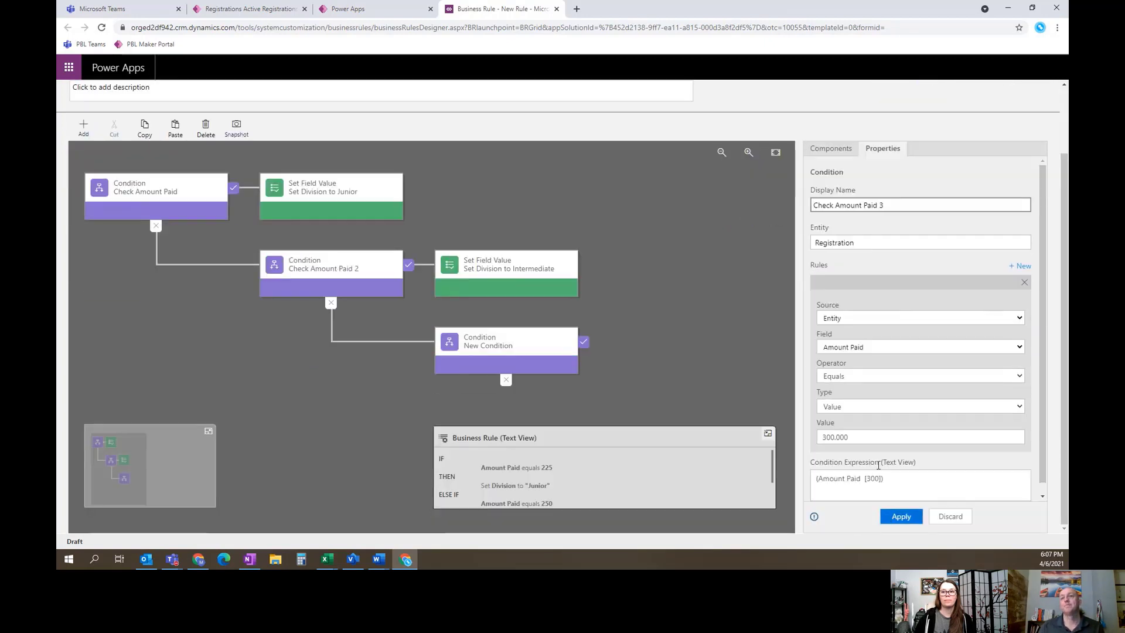
click(902, 515)
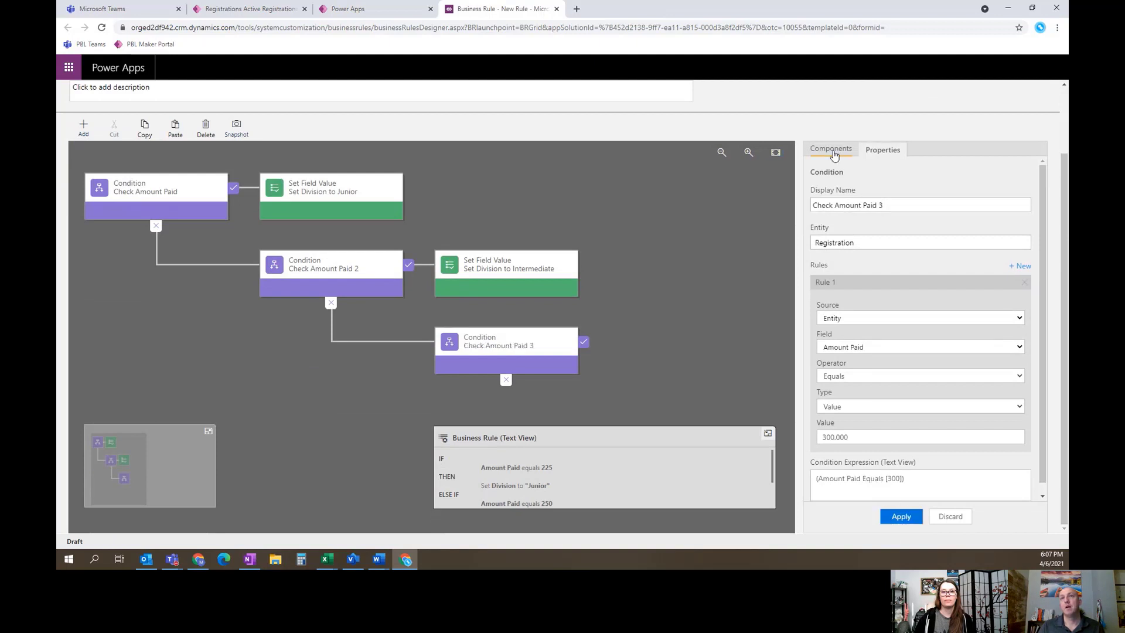
- Add a Set Field Value action to the true branch of Check Amount Paid 3, setting Division to Senior
click(831, 149)
mouse_move(861, 347)
mouse_down()
mouse_move(683, 349)
mouse_move(877, 355)
mouse_up()
drag(854, 304, 635, 339)
click(861, 293)
scroll(850, 134, down, 2)
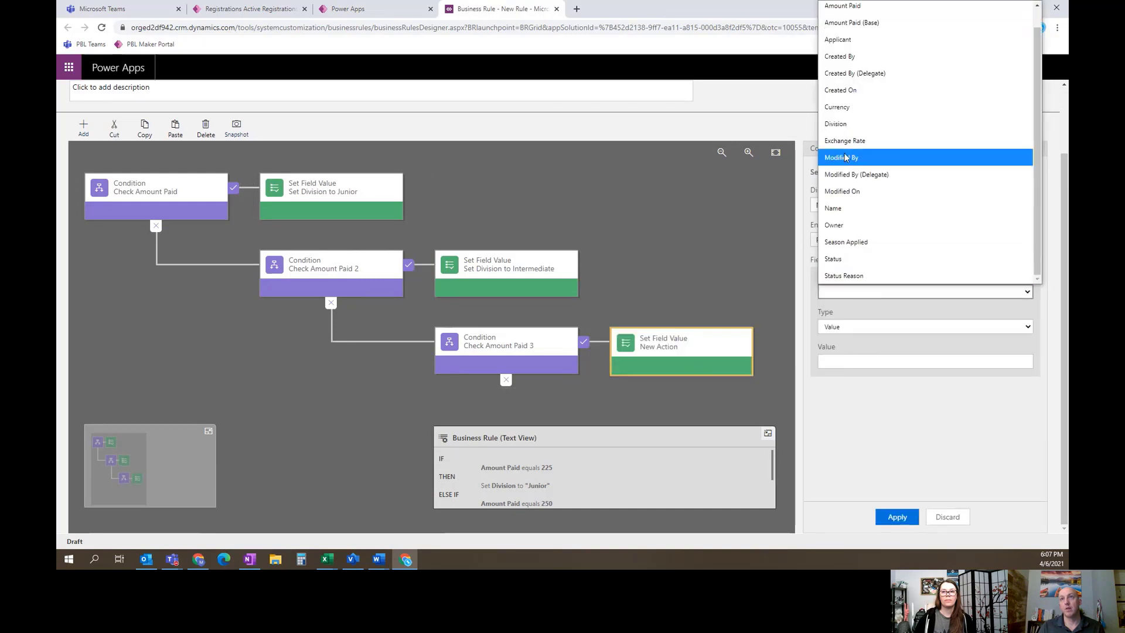
click(846, 122)
click(873, 361)
click(867, 418)
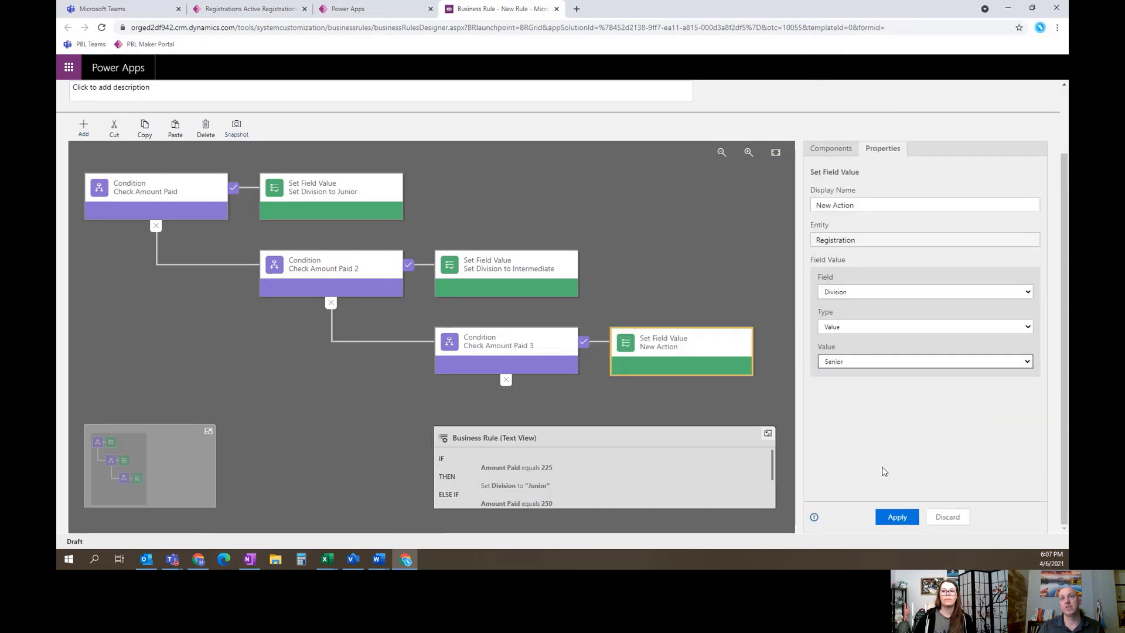
- Name the Set Field Value action "Set Division to Senior" and apply the action's settings
triple_click(858, 210)
text(Set Division to Junior)
click(897, 517)
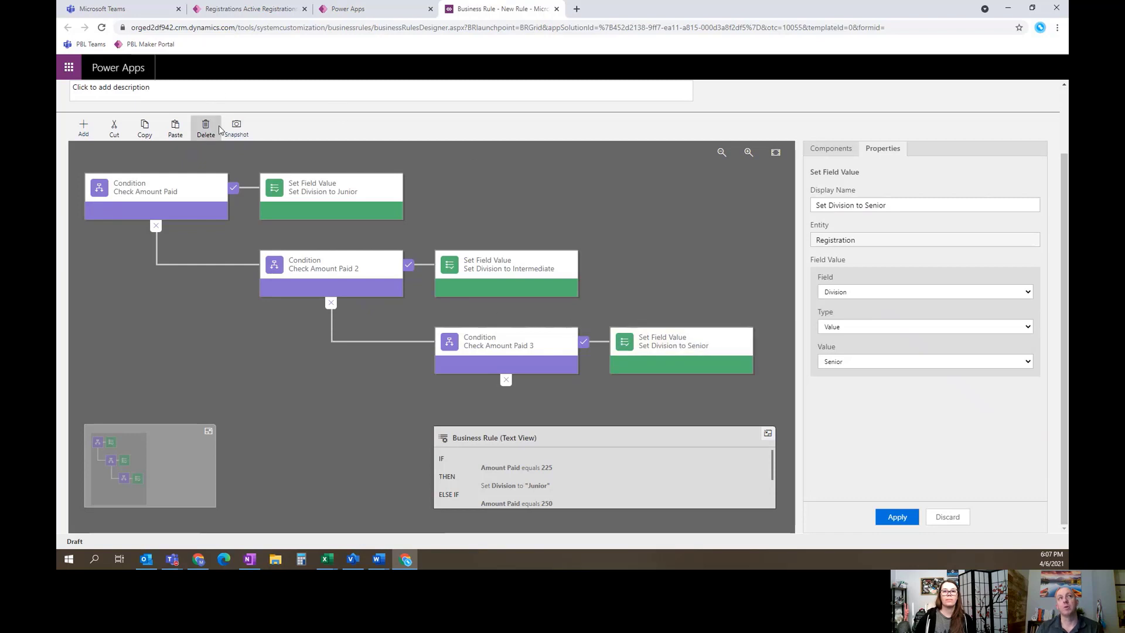
- Save the Registration Division Business Rule
scroll(612, 263, up, 2)
click(887, 92)
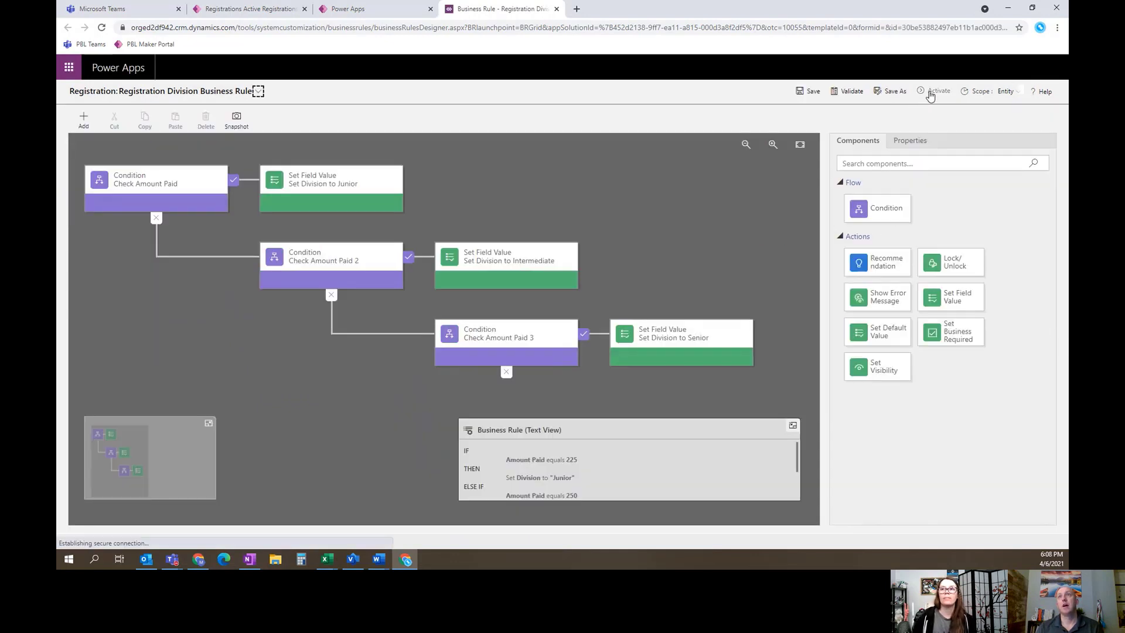
- Review the business rule's scope options, keep the scope at Entity, and activate the rule
click(934, 91)
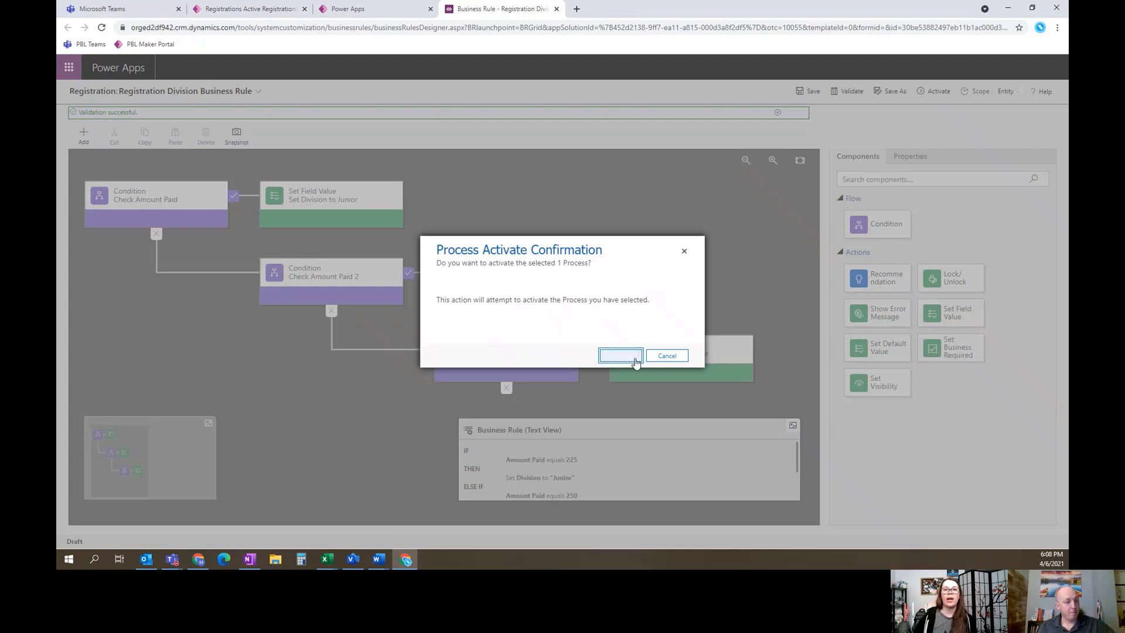
click(667, 355)
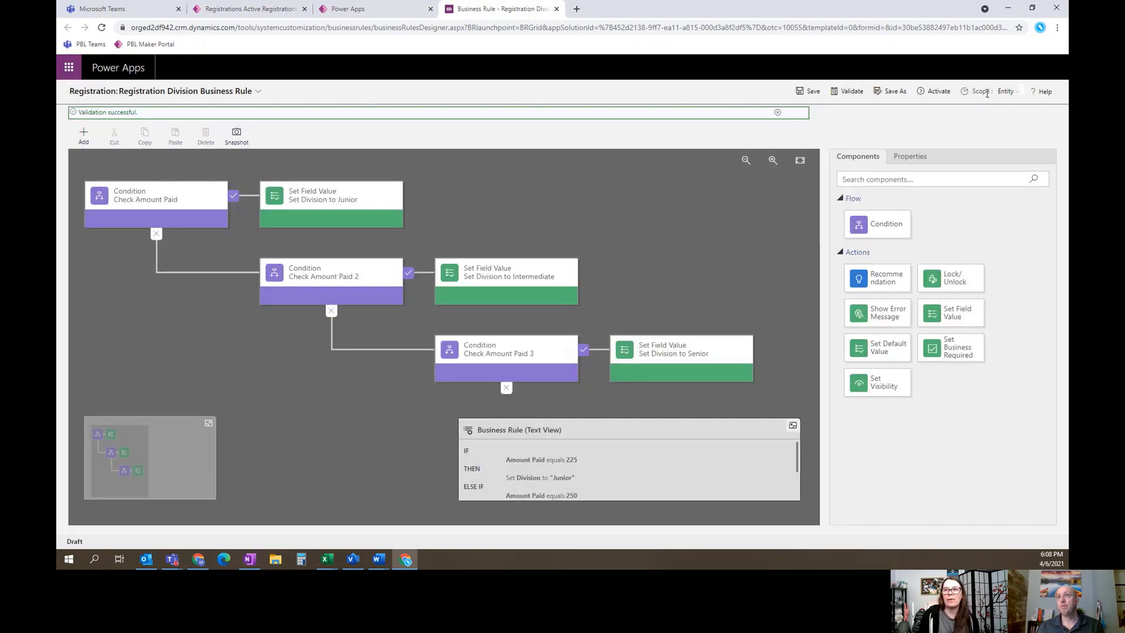
click(1018, 93)
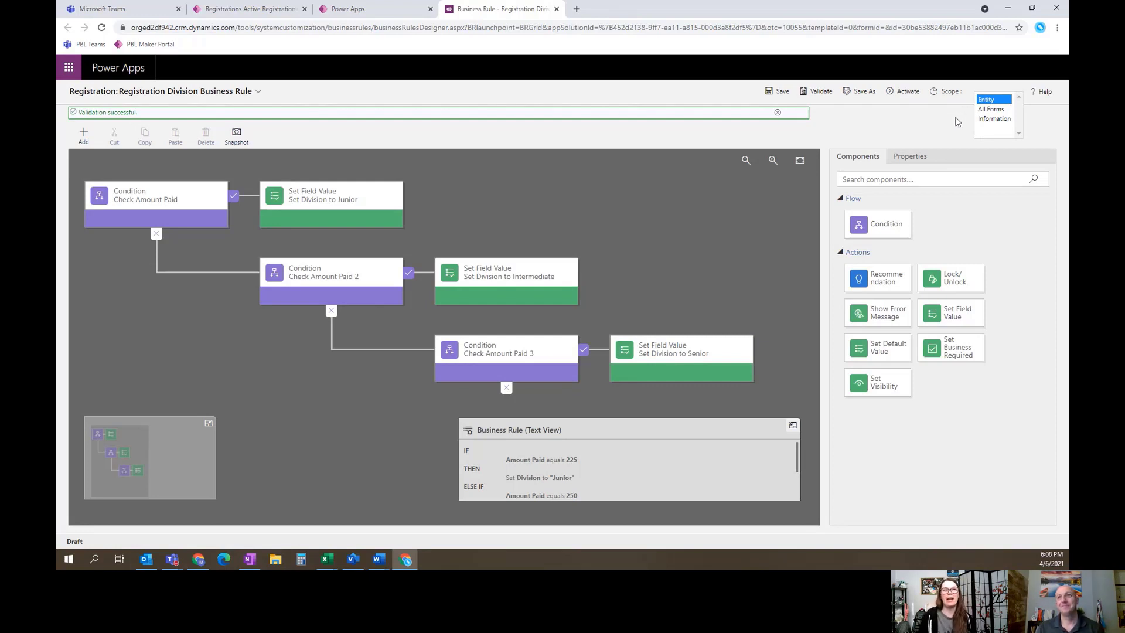
click(997, 99)
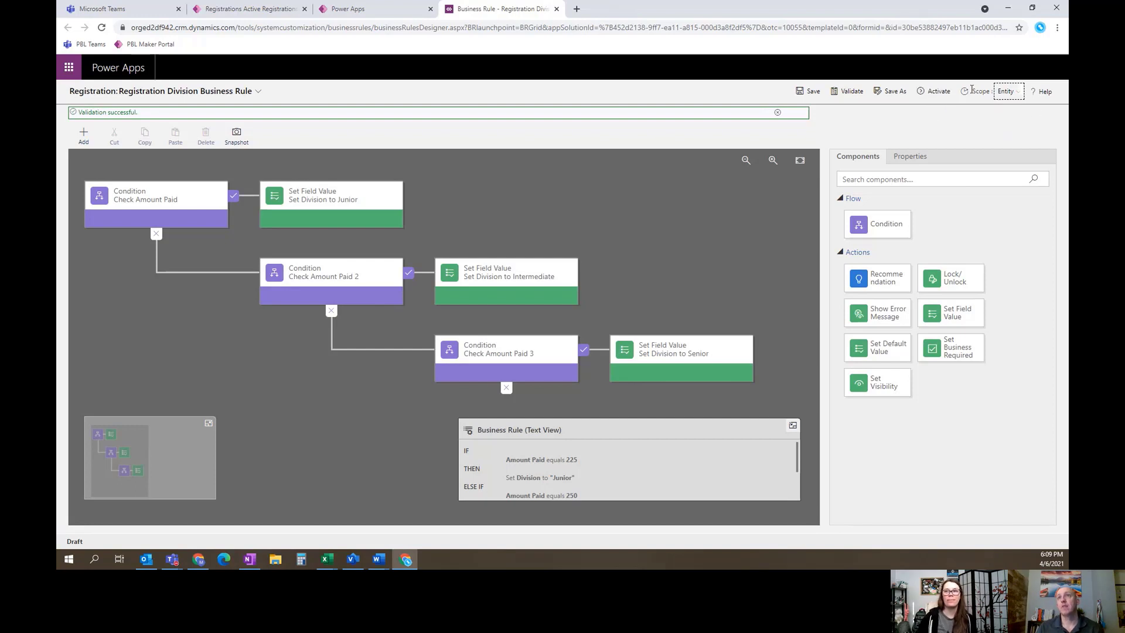
click(935, 94)
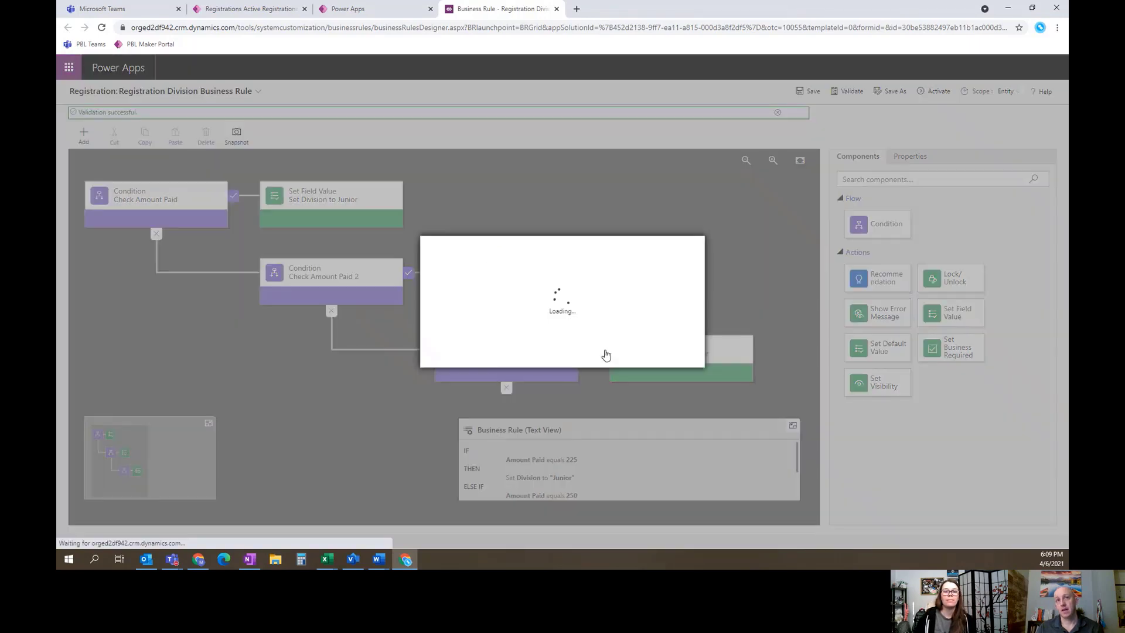
click(620, 358)
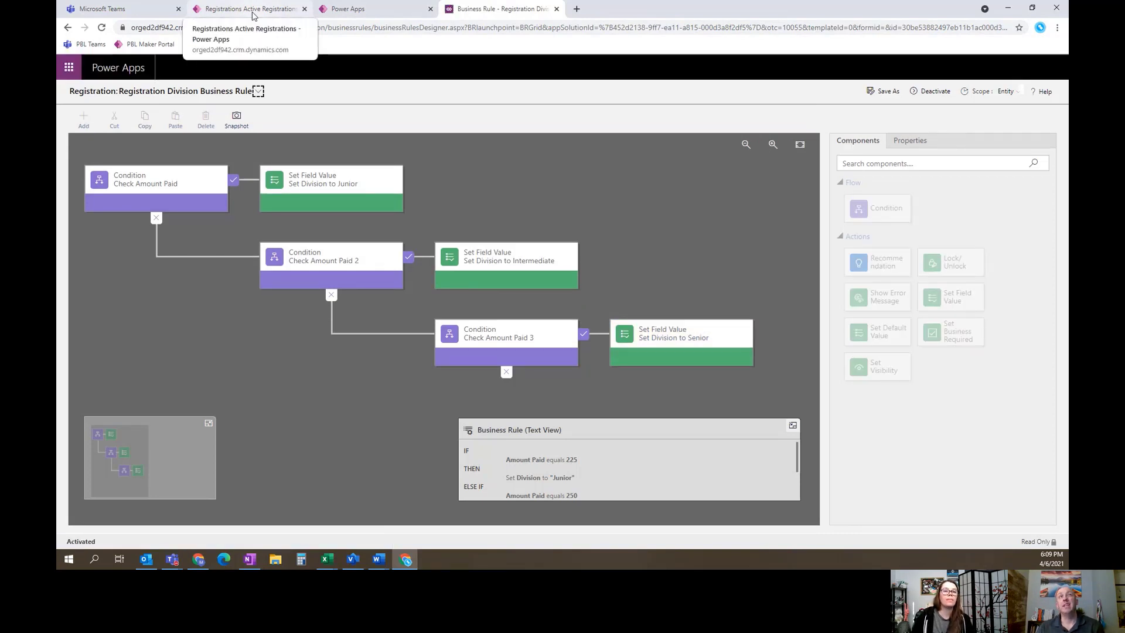
- Switch to the Active Registrations view, reload the page, and open the second registration in the list
click(252, 11)
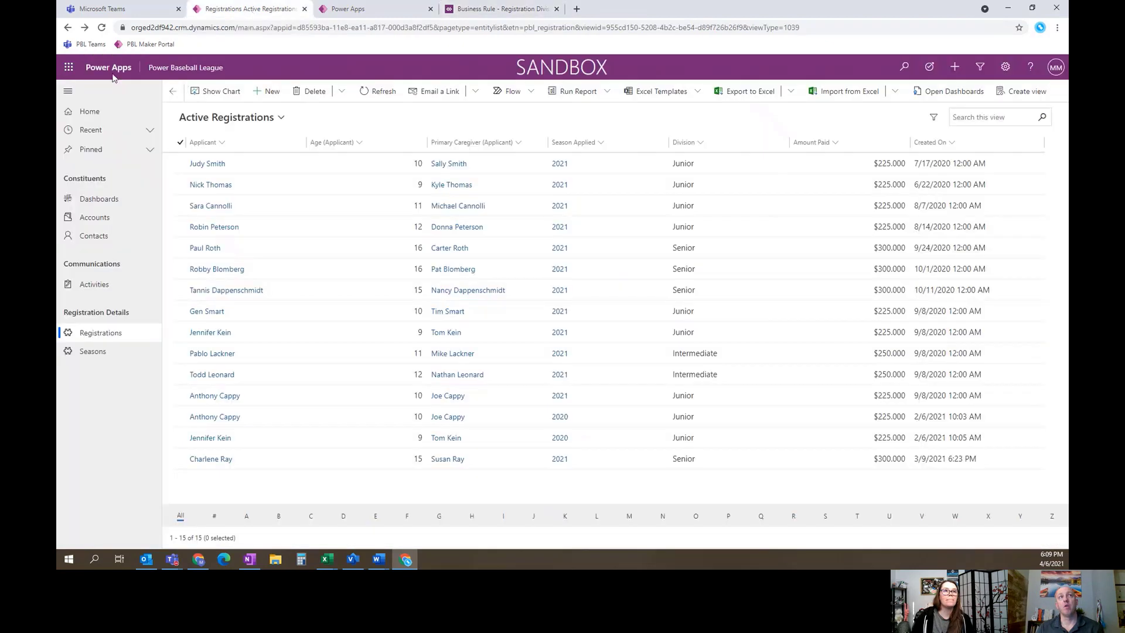
click(101, 28)
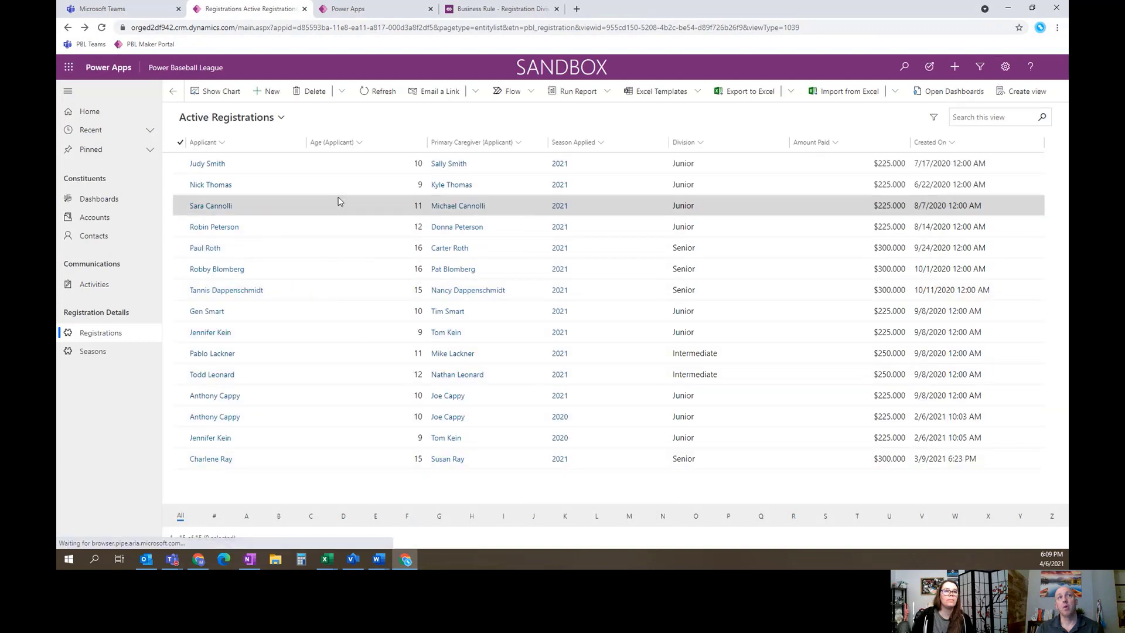
double_click(335, 186)
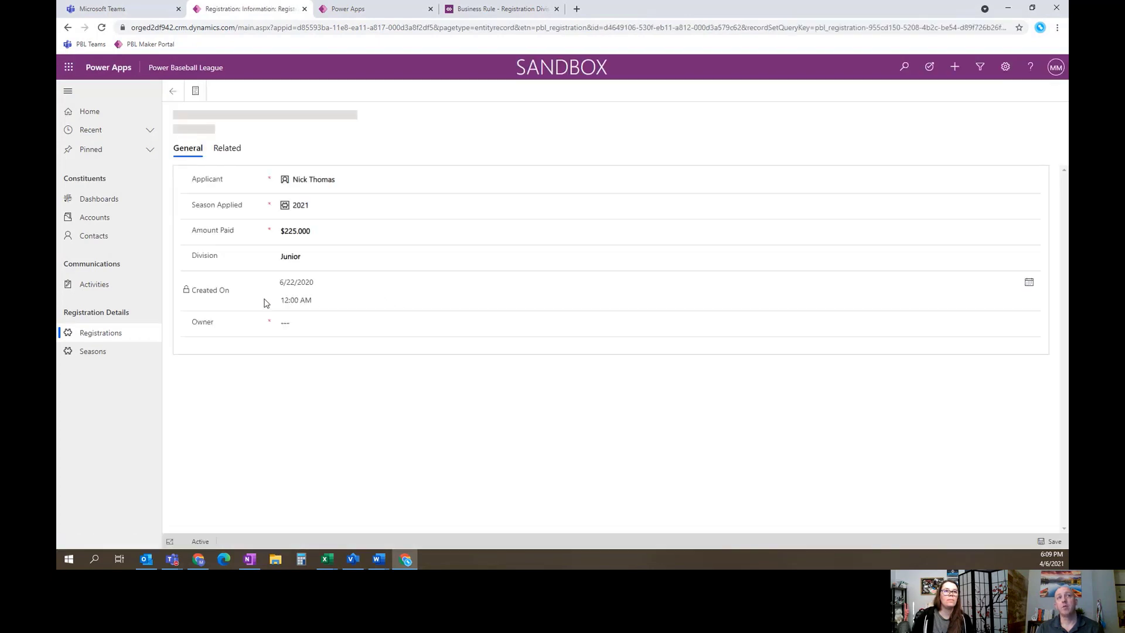
- Test the business rule on the open registration by setting Amount Paid to 250 and then to 300
click(326, 232)
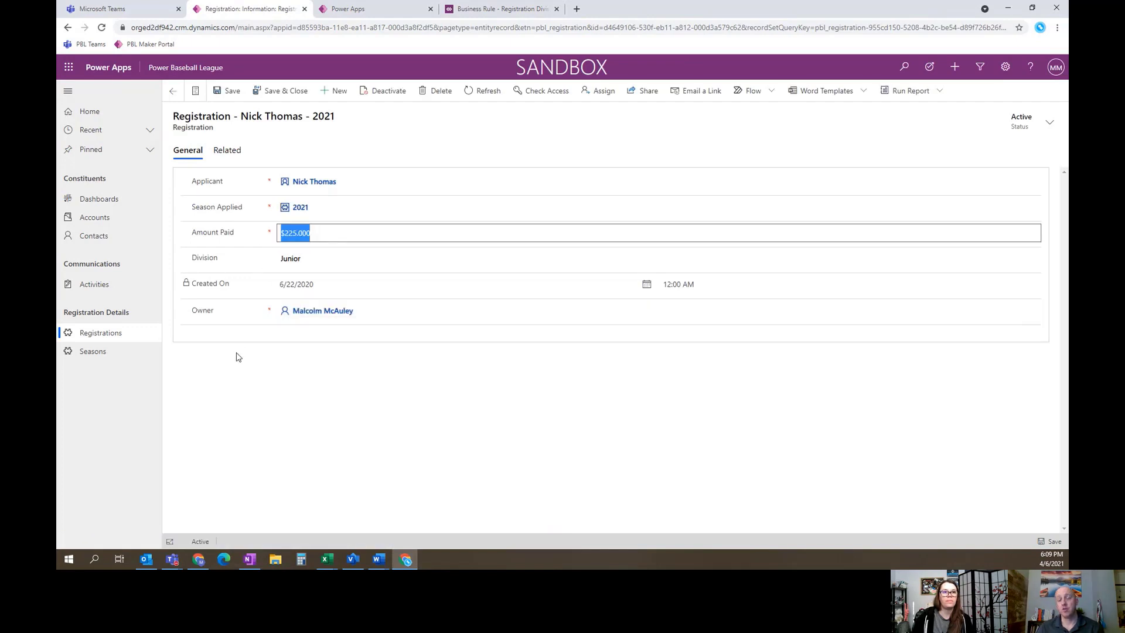
text(250)
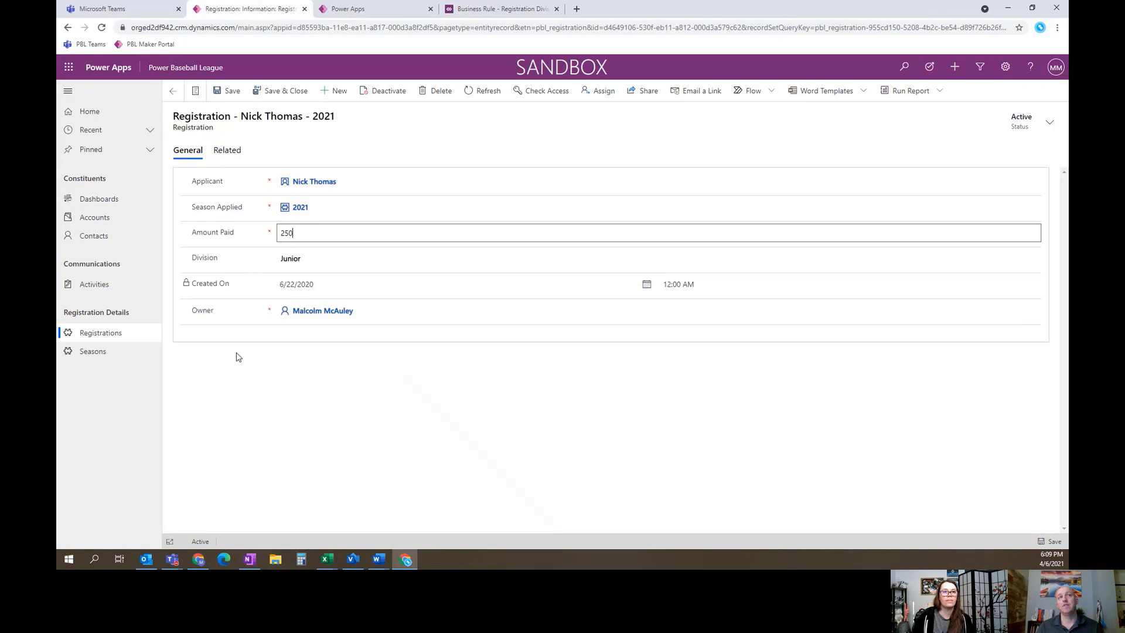
click(274, 373)
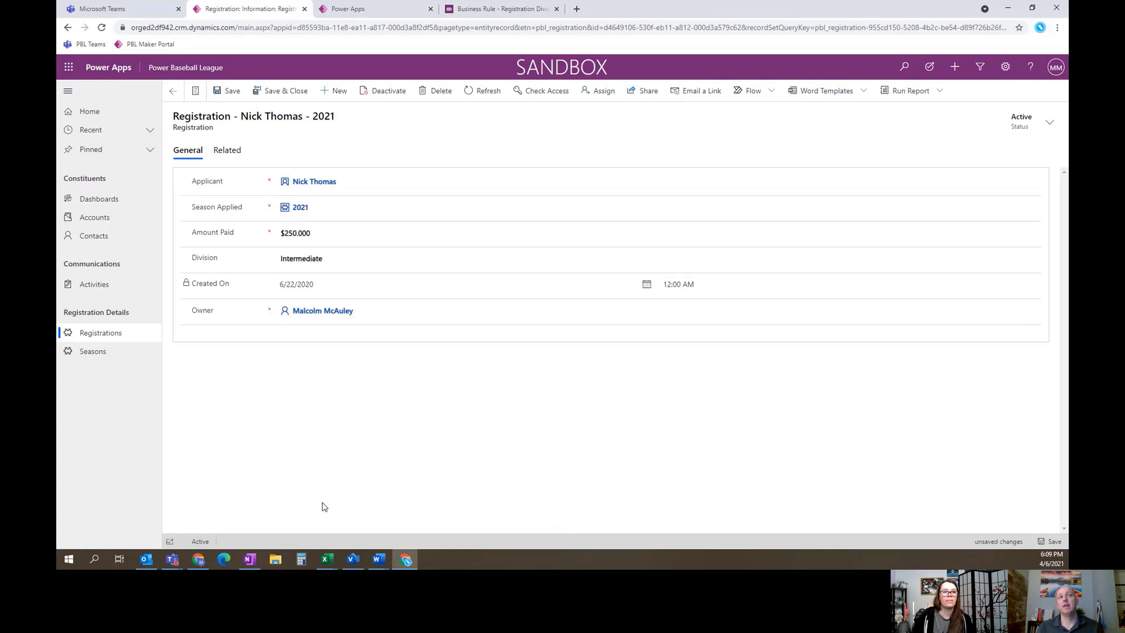
drag(322, 231, 247, 237)
text(300)
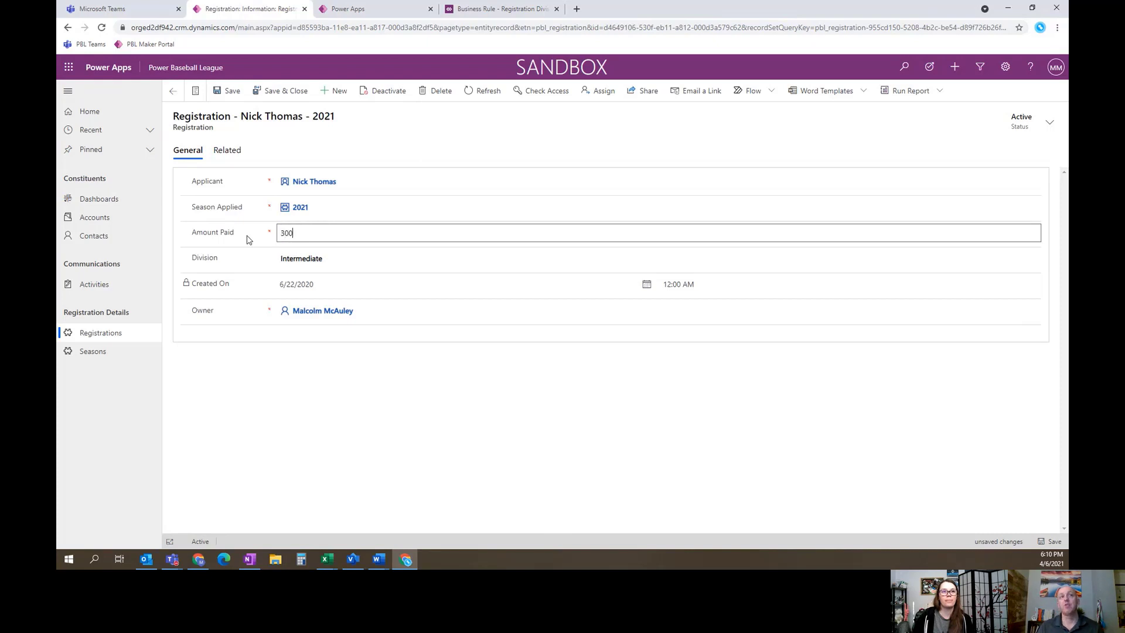
click(295, 337)
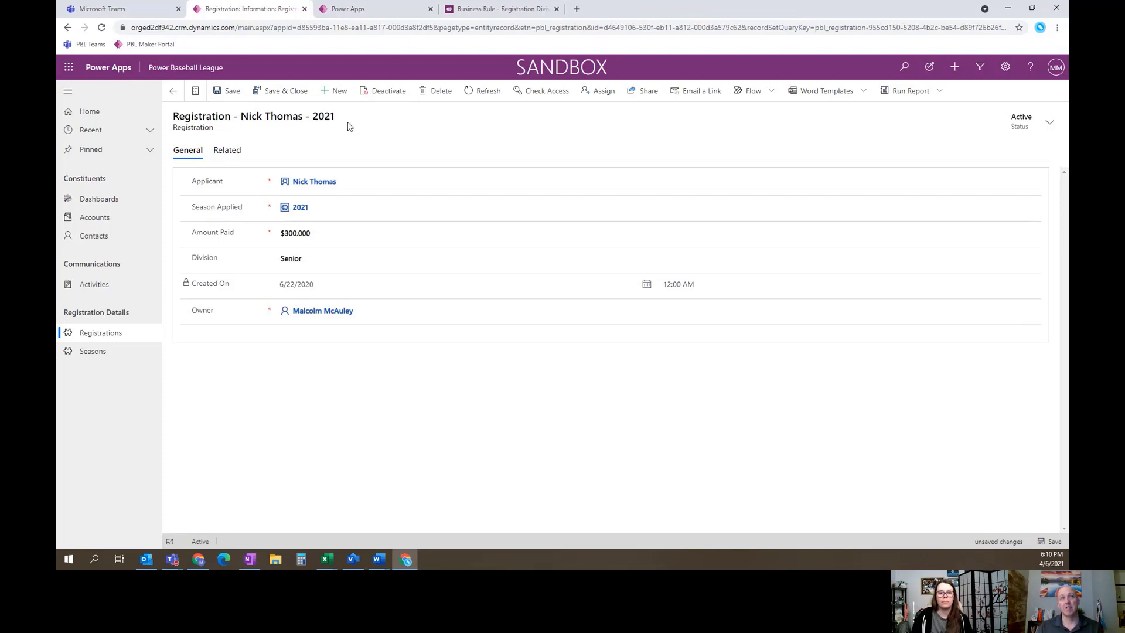
- Set the registration's Amount Paid to 301 to test an amount that matches none of the rule's conditions
click(356, 228)
text(301)
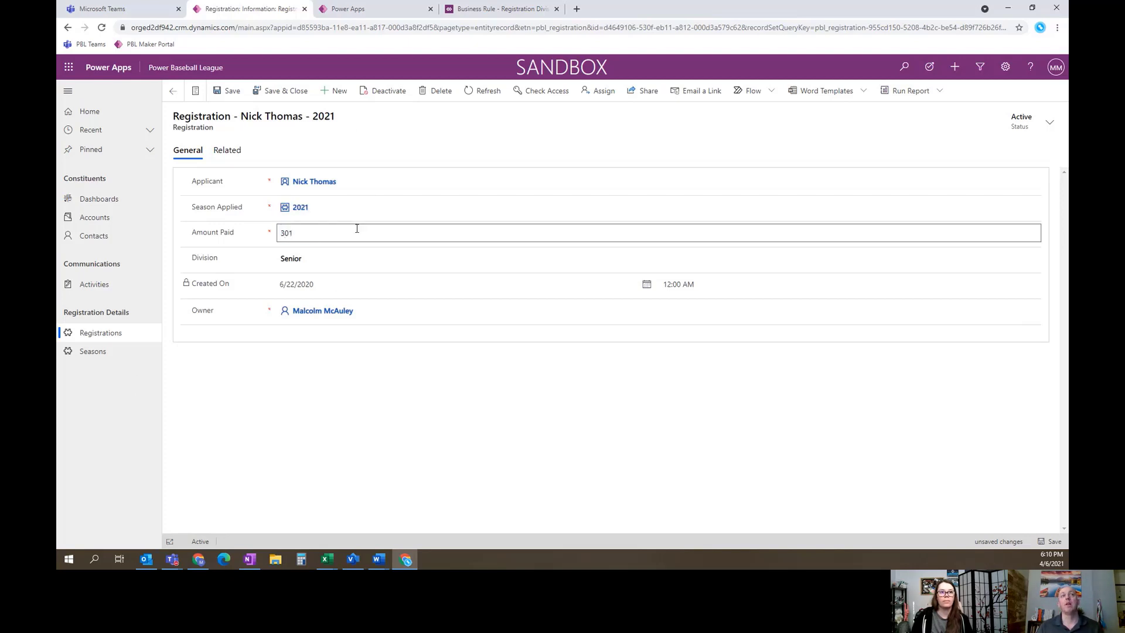
click(371, 461)
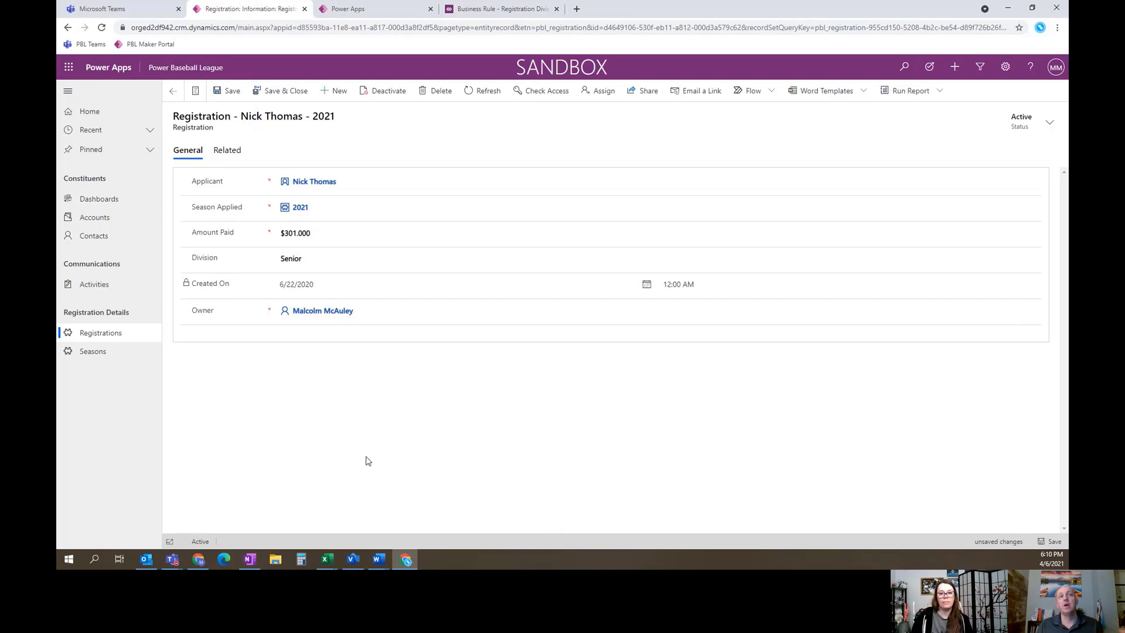
- Set the registration's Amount Paid to 250, then save and close the record
click(321, 235)
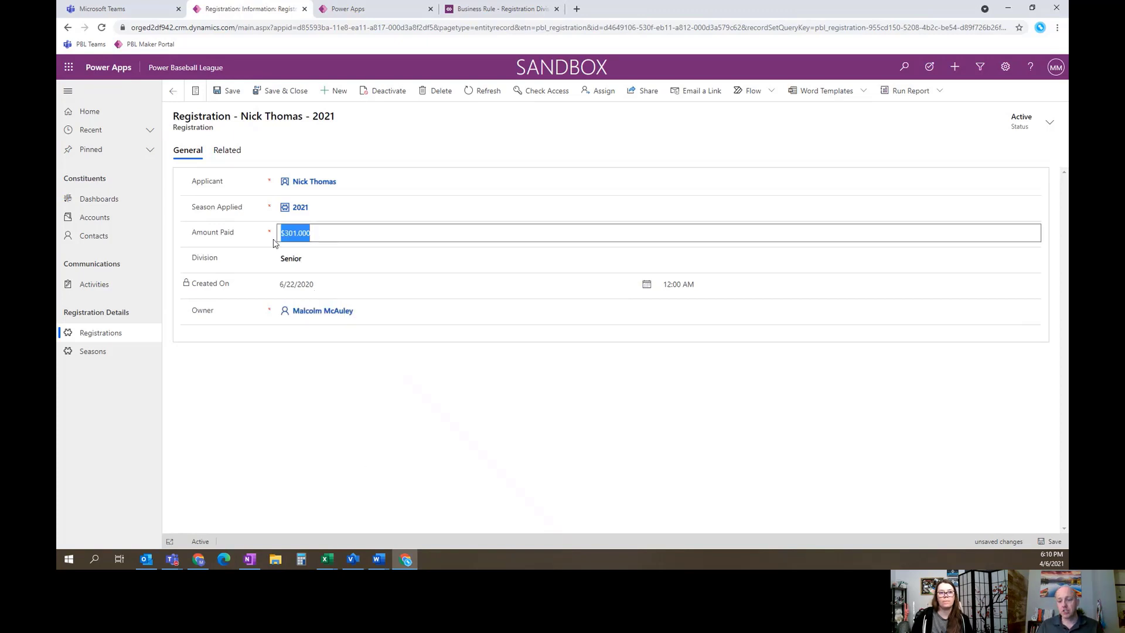
text(21)
key(BackSpace)
text(50)
click(352, 414)
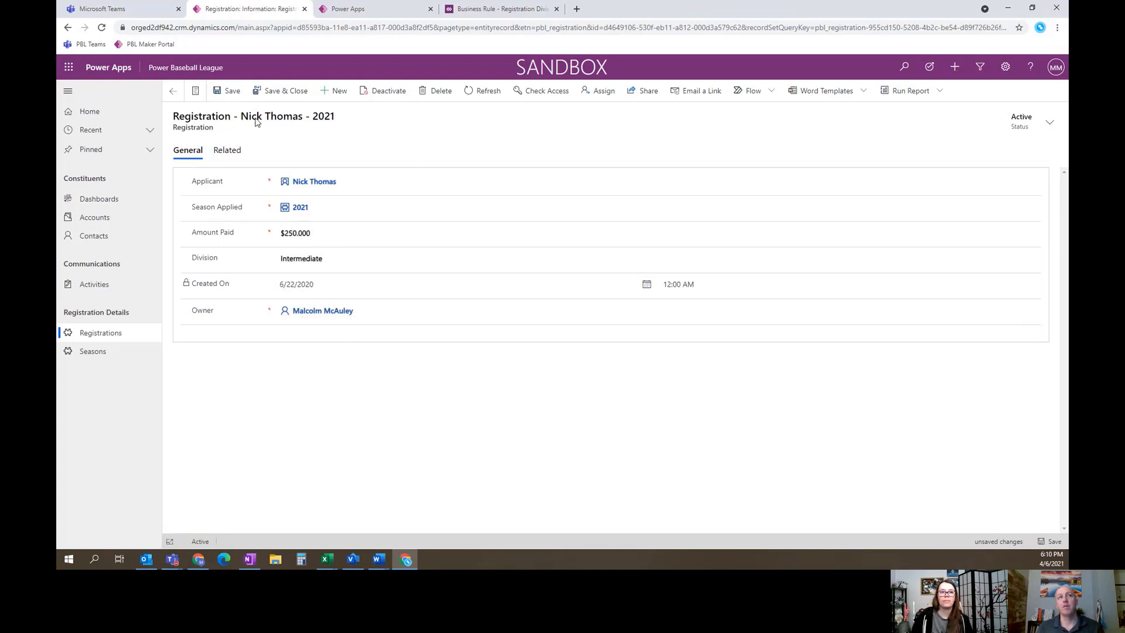
click(272, 90)
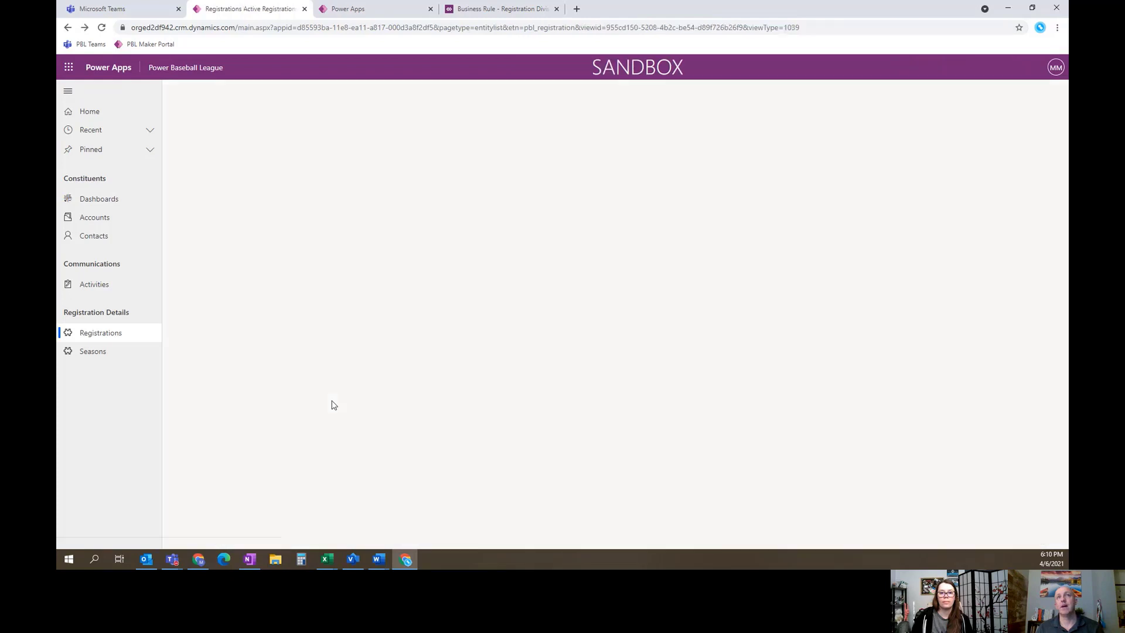
- Open the Contact - Show/Hide Contact Details business rule from the Power Baseball League - Custom solution
click(492, 10)
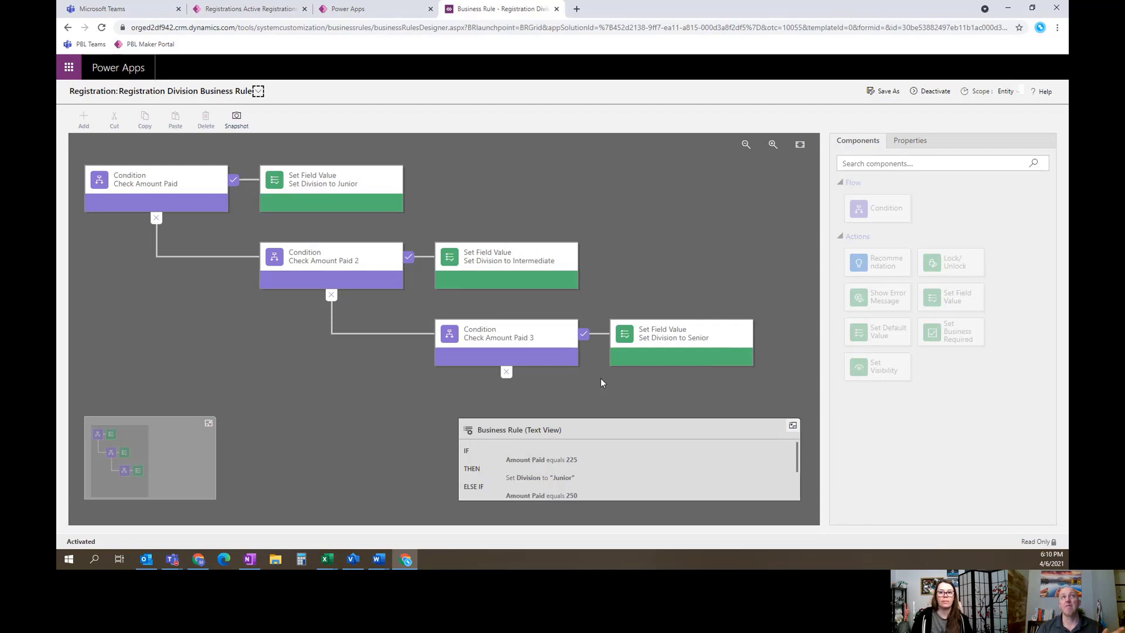
click(281, 12)
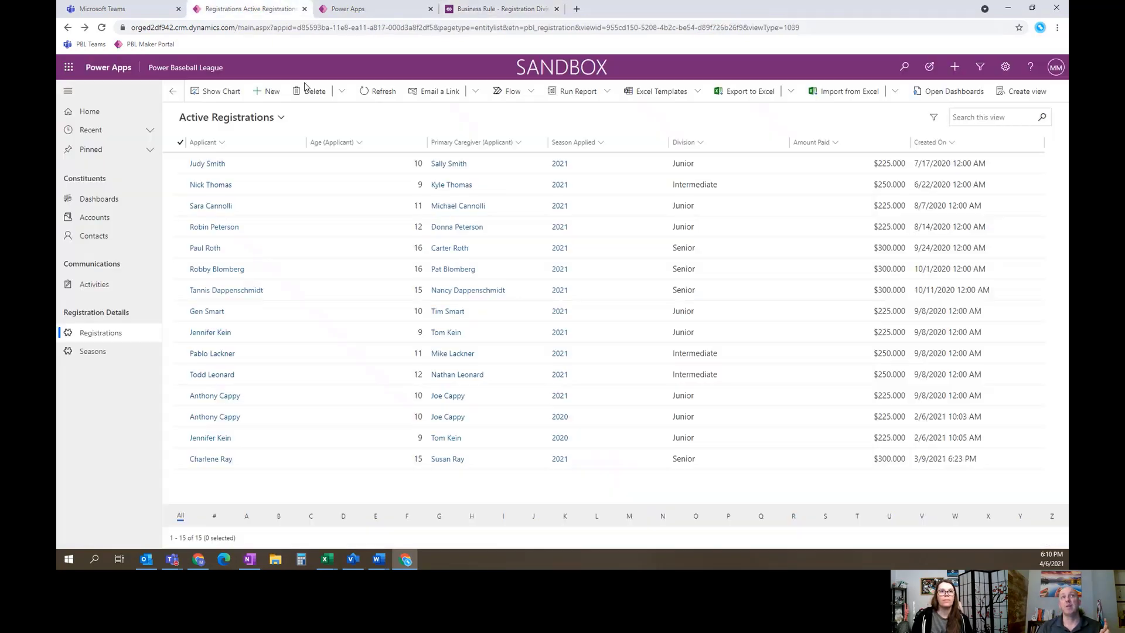
click(372, 14)
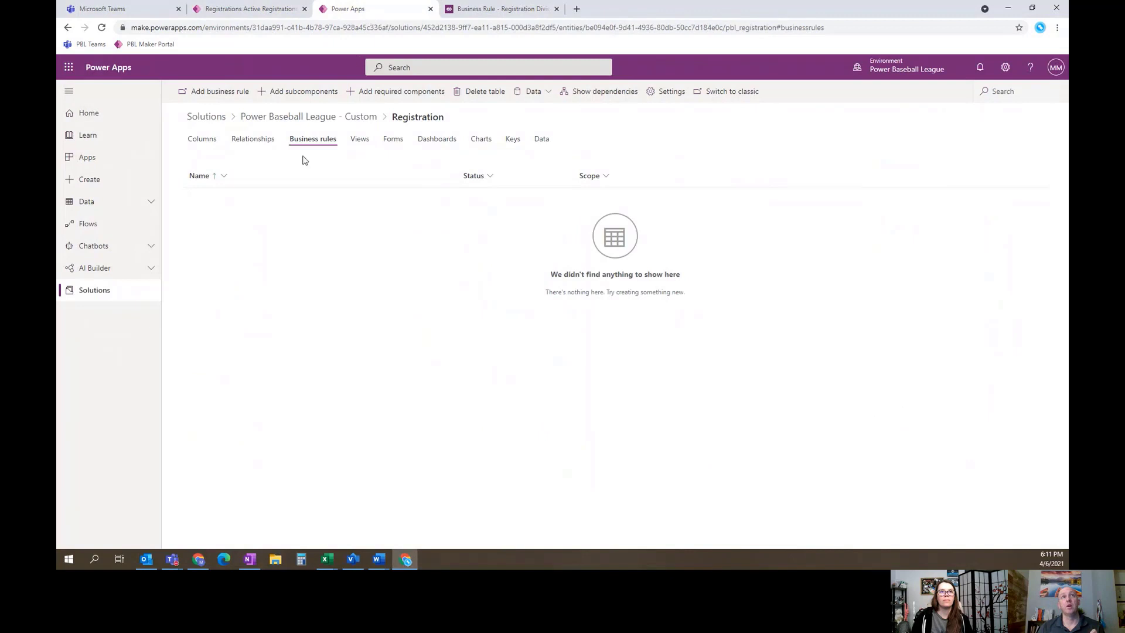
click(297, 117)
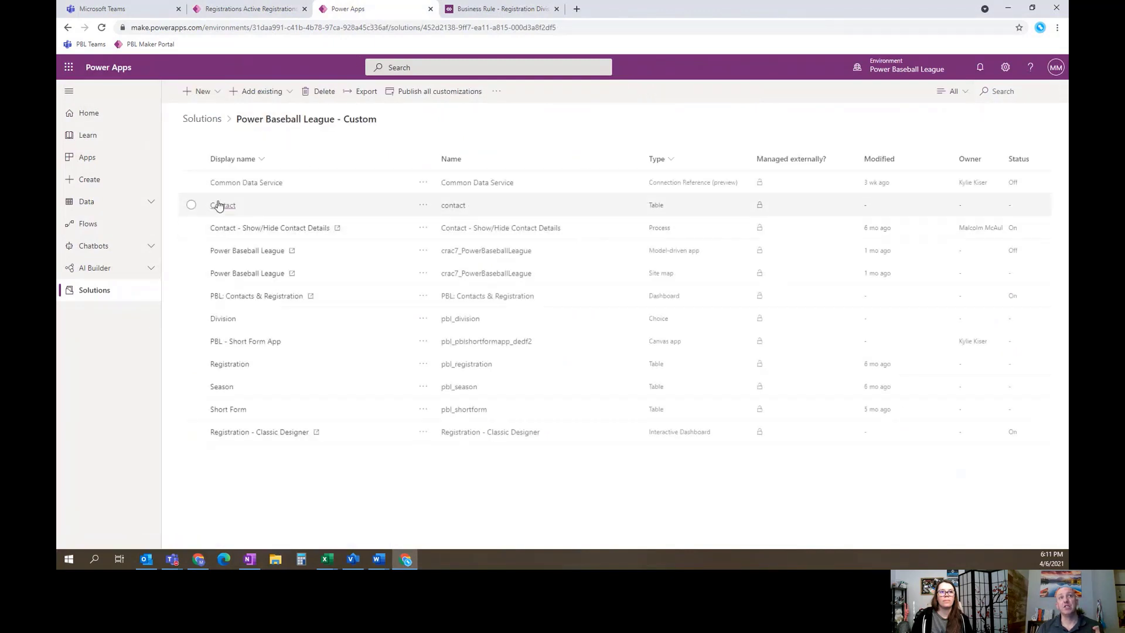
click(295, 232)
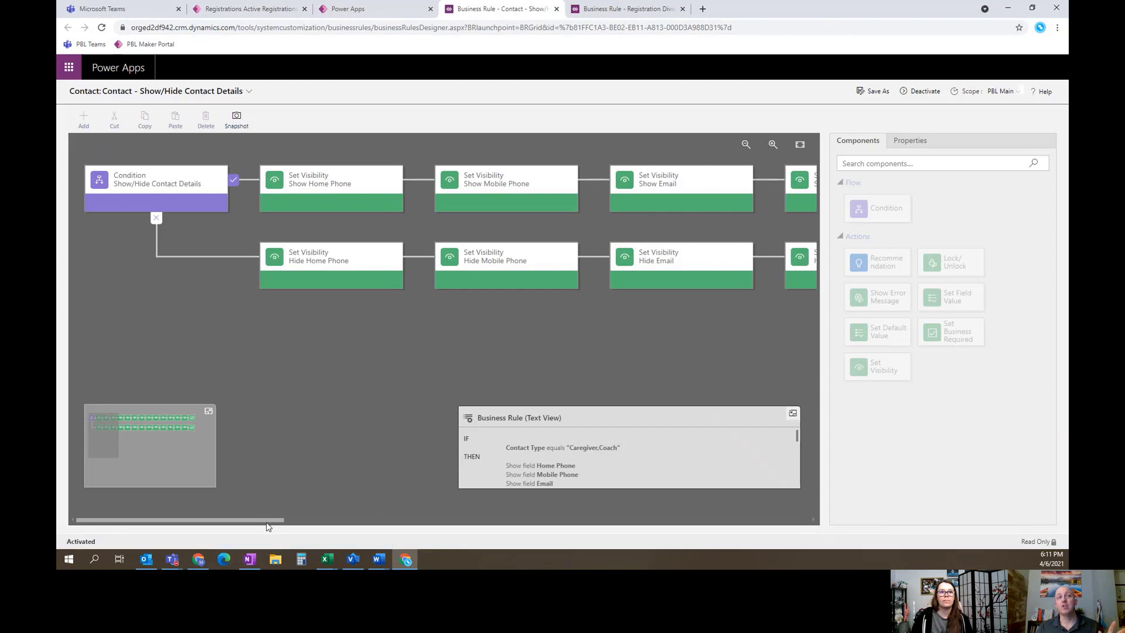
- Examine the chains of show and hide Set Visibility actions in the contact details business rule
drag(276, 520, 350, 468)
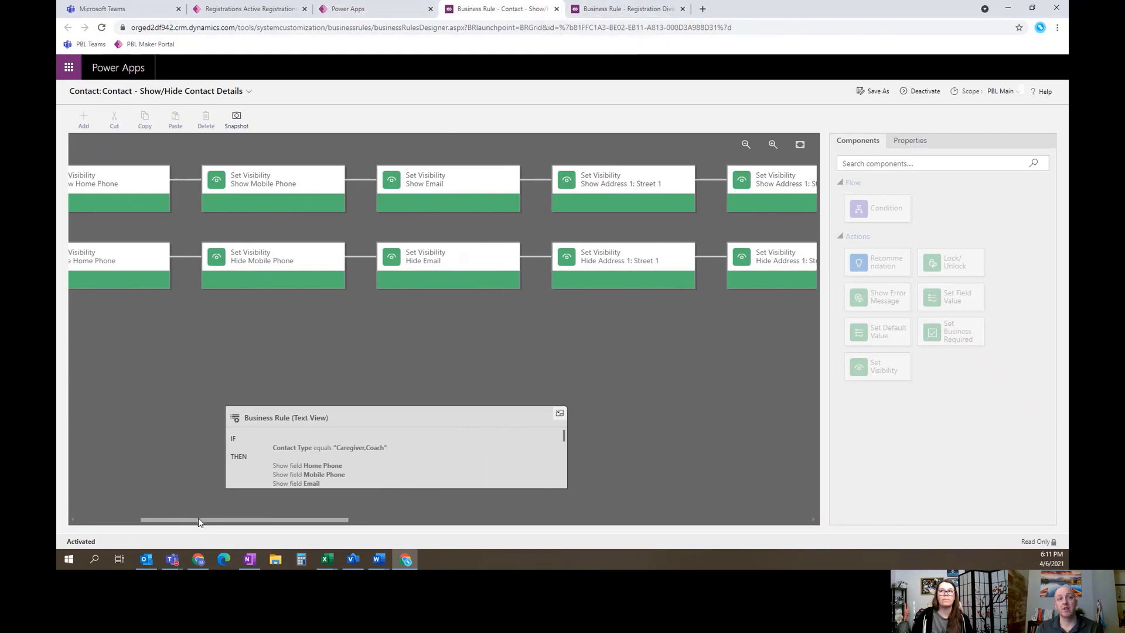
drag(199, 521, 128, 519)
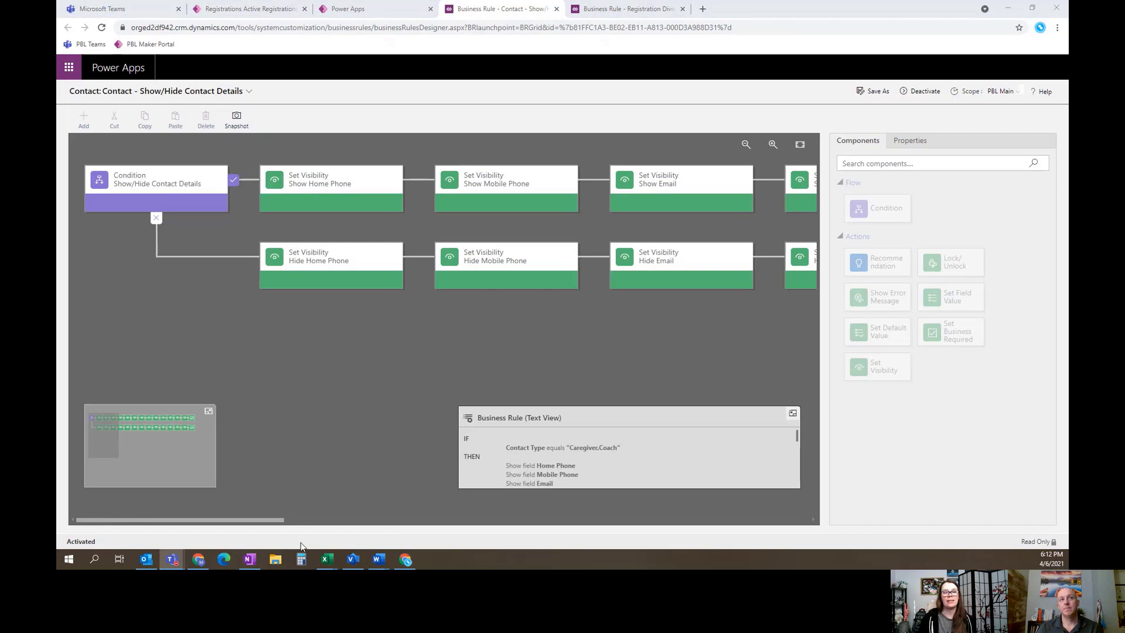
drag(264, 522, 386, 540)
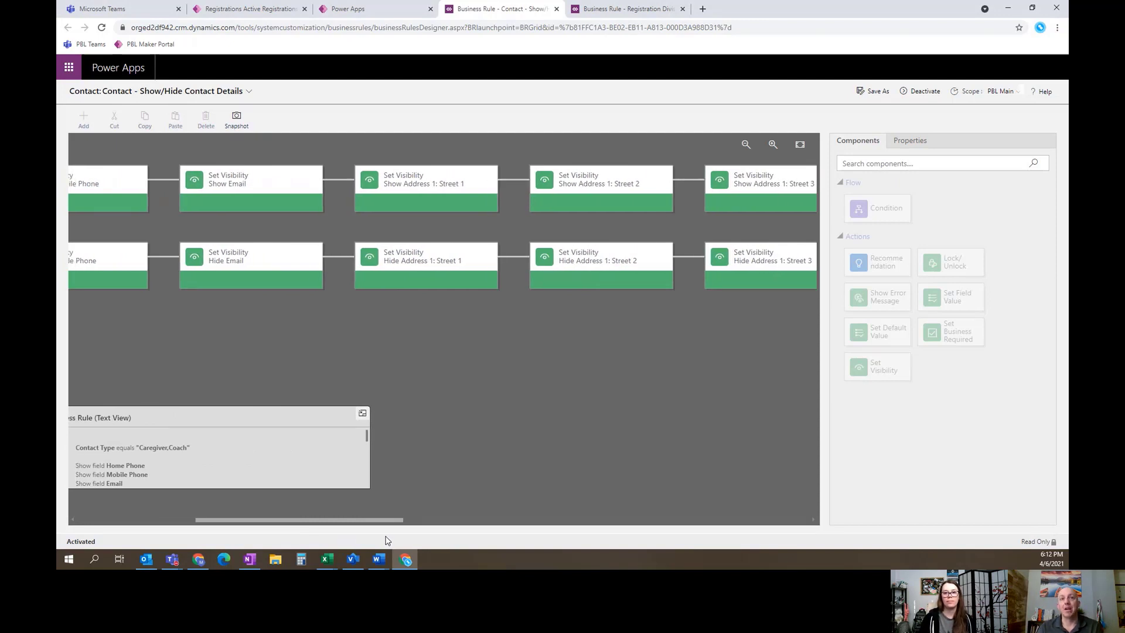
drag(387, 541, 459, 547)
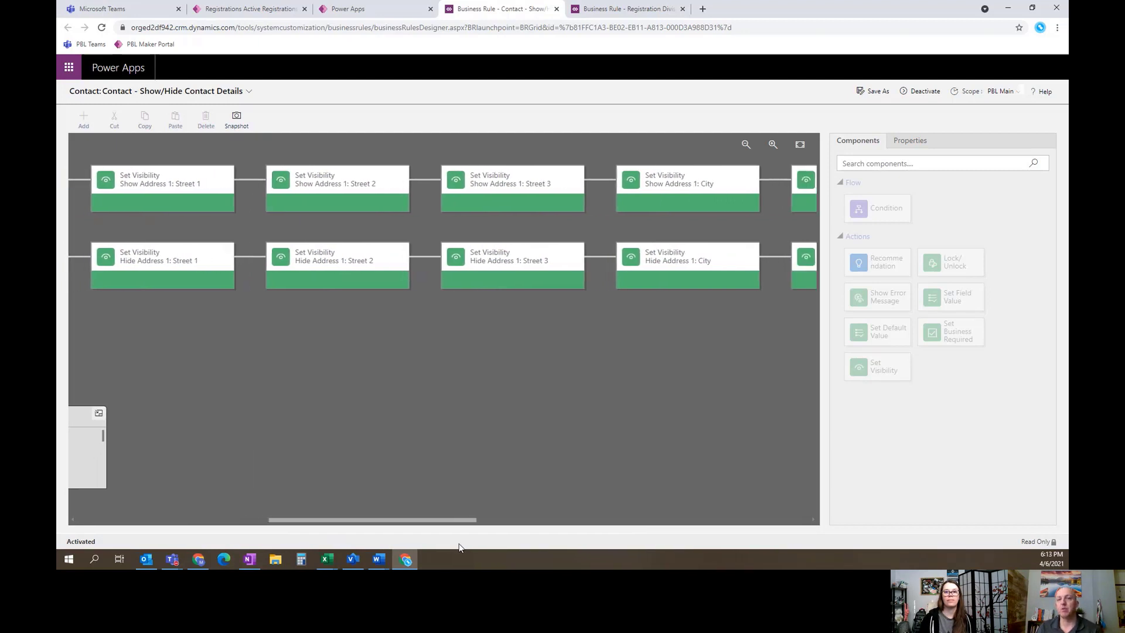